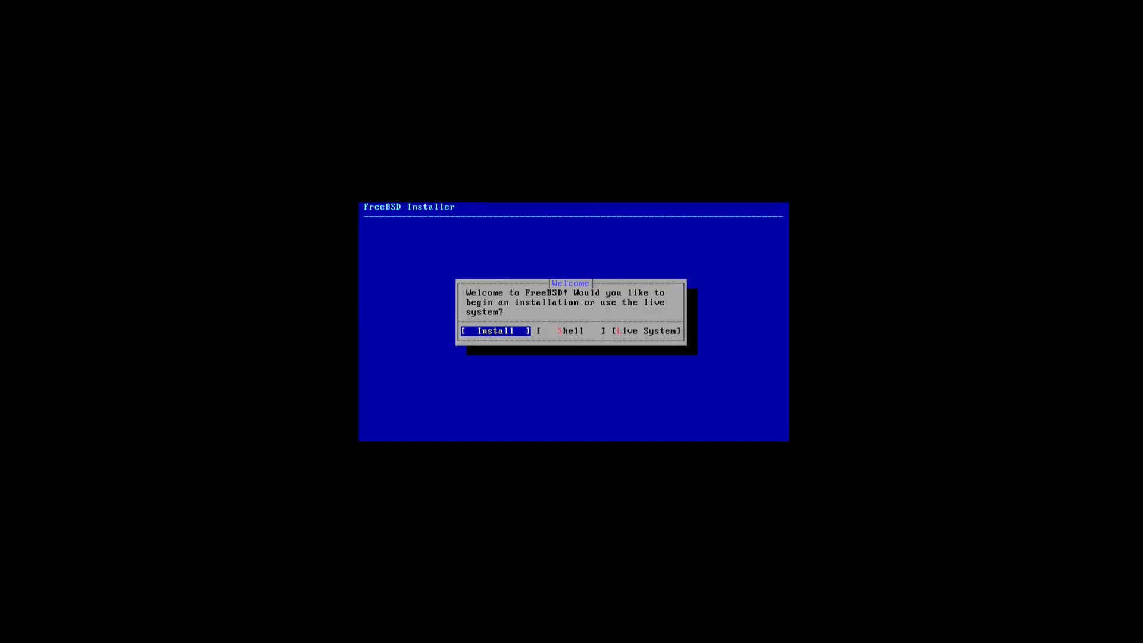
# - Start a new installation and continue with the Norwegian no.kbd keymap
pyautogui.press('Return')
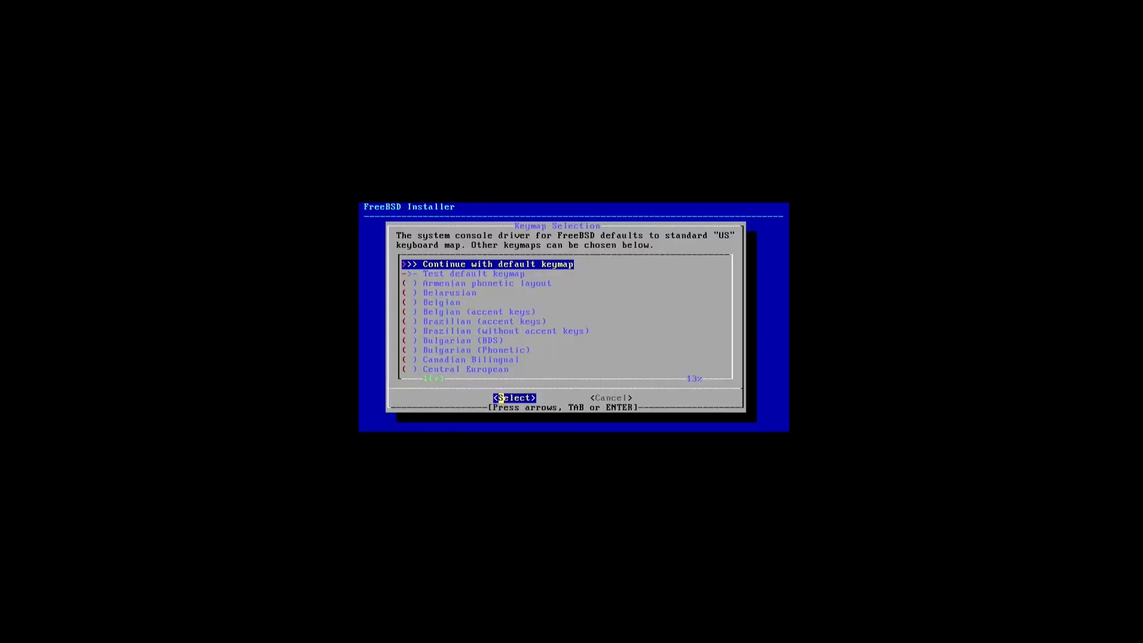
pyautogui.press('Down')
pyautogui.press('Down')
pyautogui.press('Down')
pyautogui.press('Down')
pyautogui.press('Down')
pyautogui.press('Down')
pyautogui.press('Down')
pyautogui.press('Down')
pyautogui.press('Down')
pyautogui.press('Down')
pyautogui.press('Down')
pyautogui.press('Down')
pyautogui.press('Down')
pyautogui.press('Down')
pyautogui.press('Down')
pyautogui.press('Down')
pyautogui.press('Down')
pyautogui.press('Down')
pyautogui.press('Down')
pyautogui.press('Down')
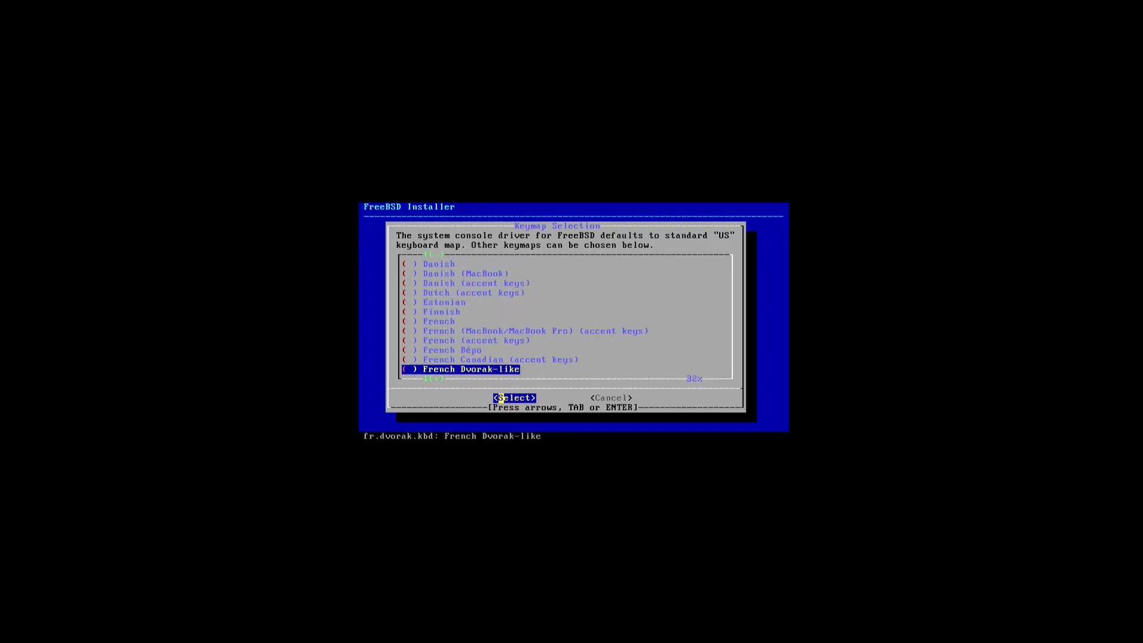
pyautogui.press('Down')
pyautogui.press('Down')
pyautogui.press('Down')
pyautogui.press('Down')
pyautogui.press('Down')
pyautogui.press('Down')
pyautogui.press('Down')
pyautogui.press('Down')
pyautogui.press('Down')
pyautogui.press('Down')
pyautogui.press('Down')
pyautogui.press('Down')
pyautogui.press('Down')
pyautogui.press('Down')
pyautogui.press('Down')
pyautogui.press('Down')
pyautogui.press('Down')
pyautogui.press('Down')
pyautogui.press('Down')
pyautogui.press('Down')
pyautogui.press('Up')
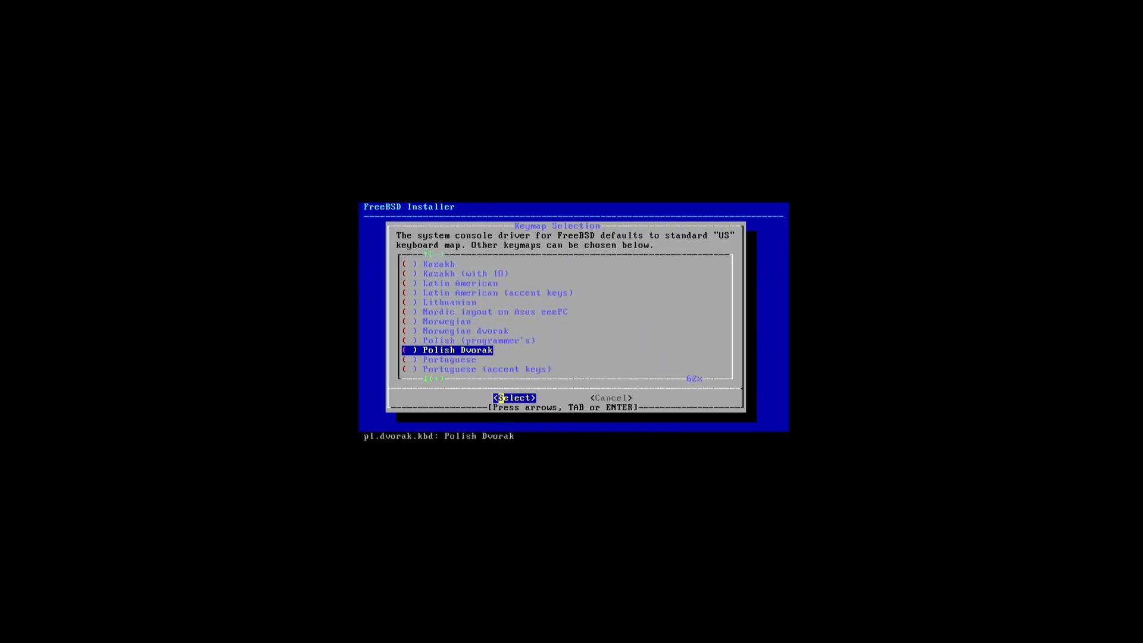
pyautogui.press('Up')
pyautogui.press('Up')
pyautogui.press('Up')
pyautogui.press('Home')
pyautogui.press('Down')
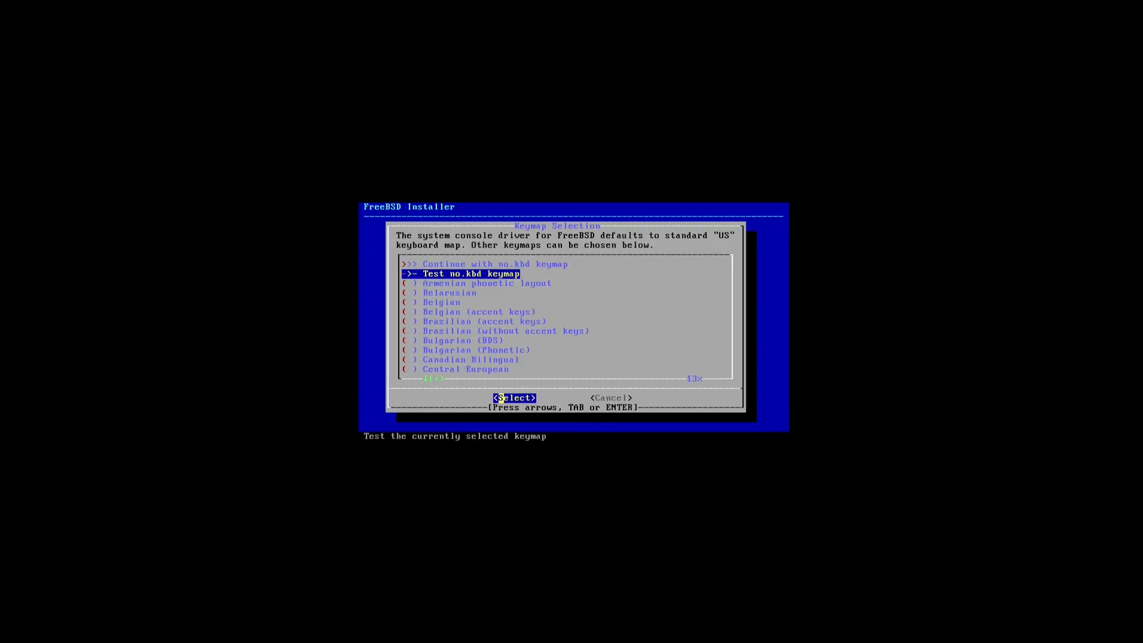
pyautogui.press('Up')
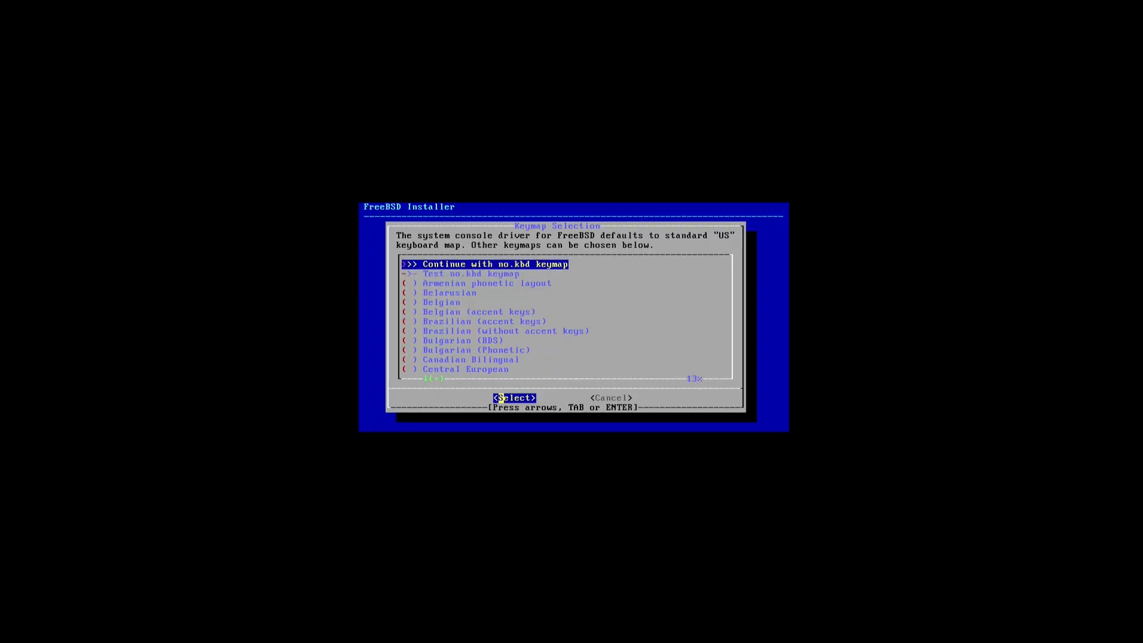
pyautogui.press('Return')
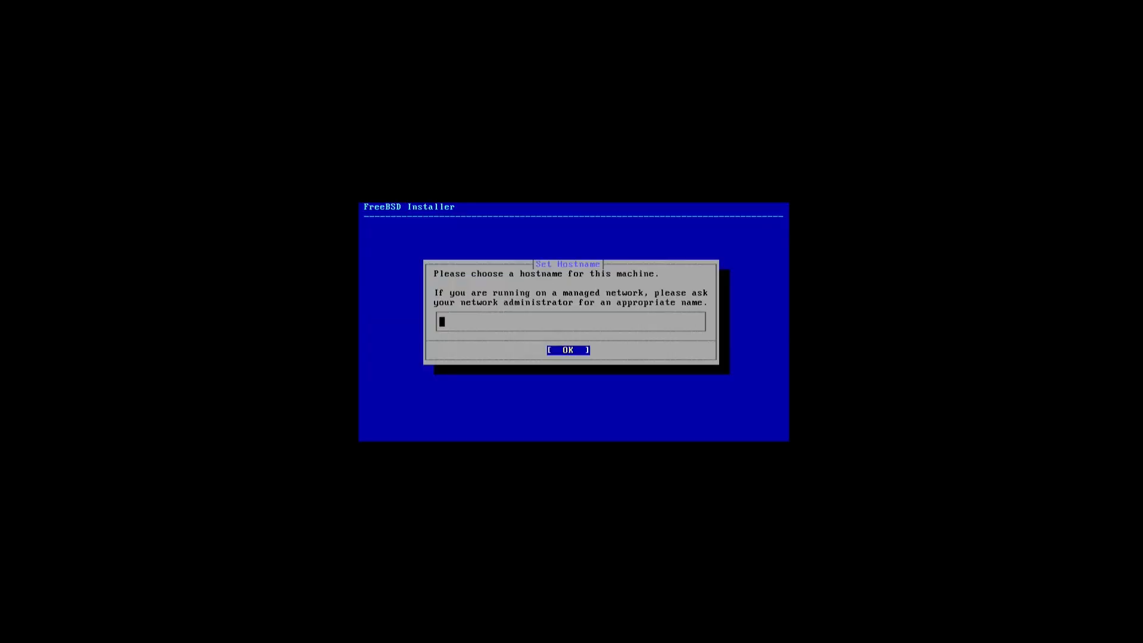
# - Set the hostname to 'root' and keep the default optional components
pyautogui.write('root')
pyautogui.press('Return')
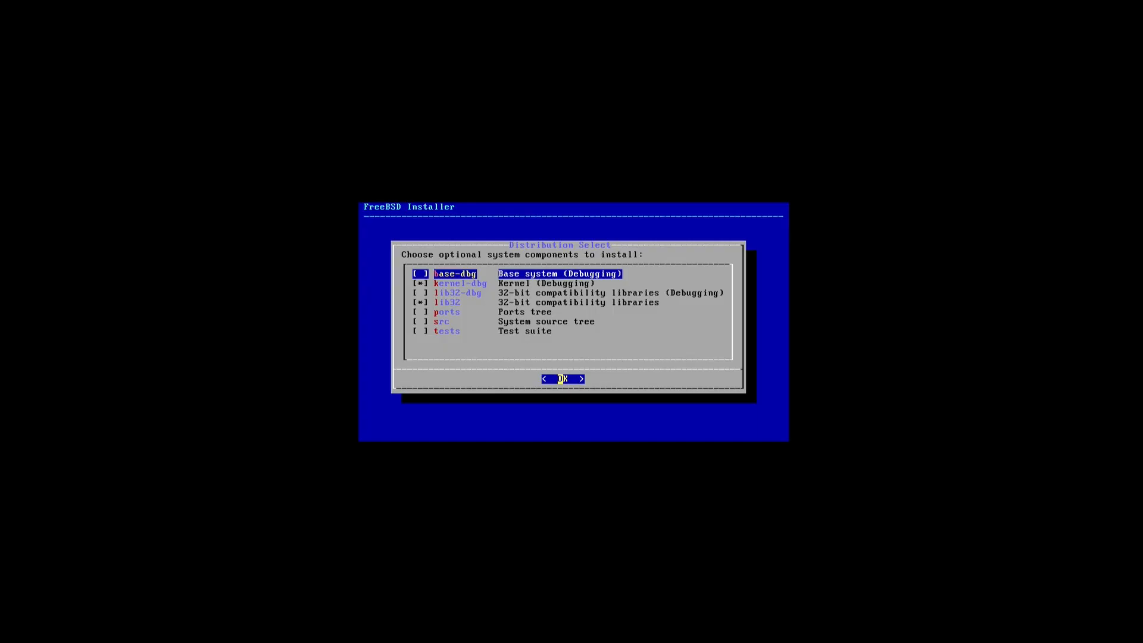
pyautogui.press('Return')
pyautogui.press('Return')
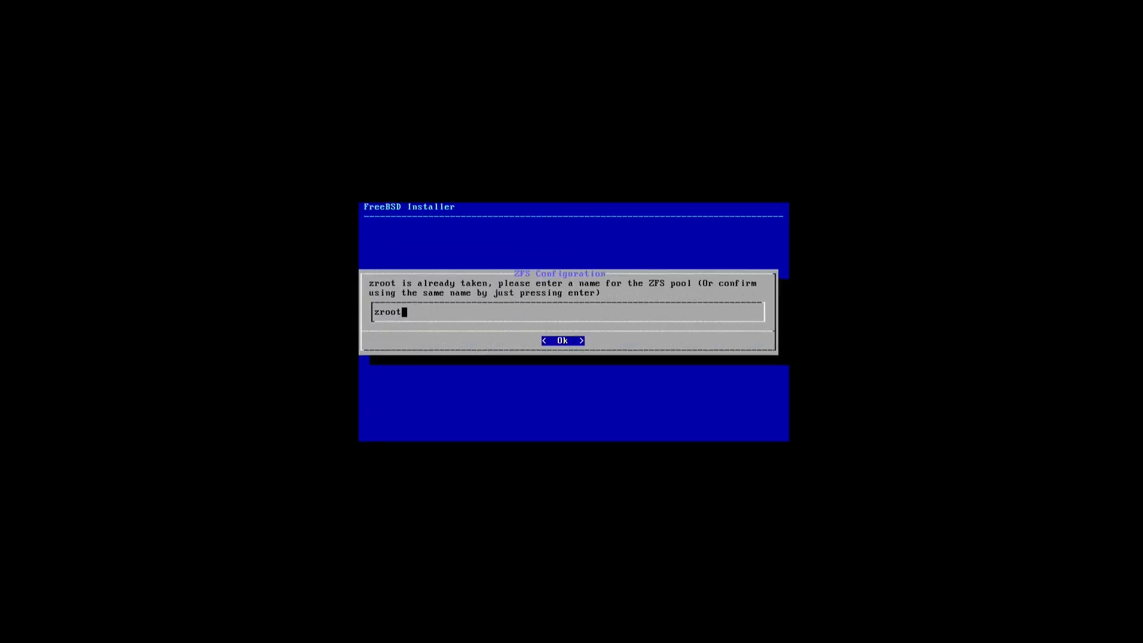
# - Set up Auto (ZFS) pool zroot as a stripe on disk vtbd0, accepting the wipe
pyautogui.press('Return')
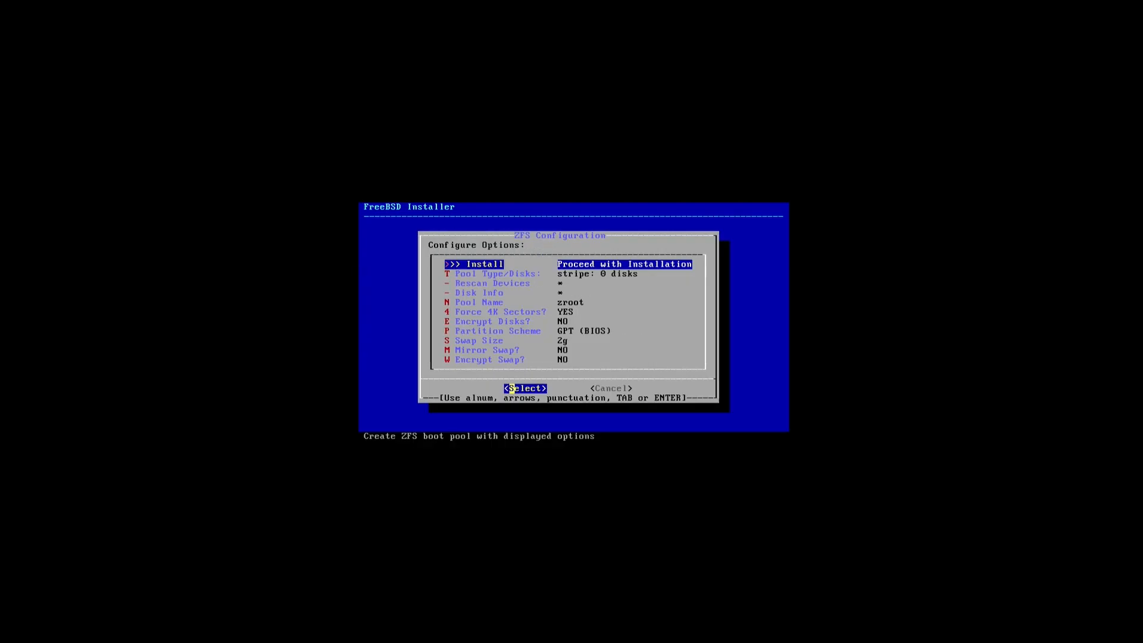
pyautogui.press('Down')
pyautogui.press('Return')
pyautogui.press('Return')
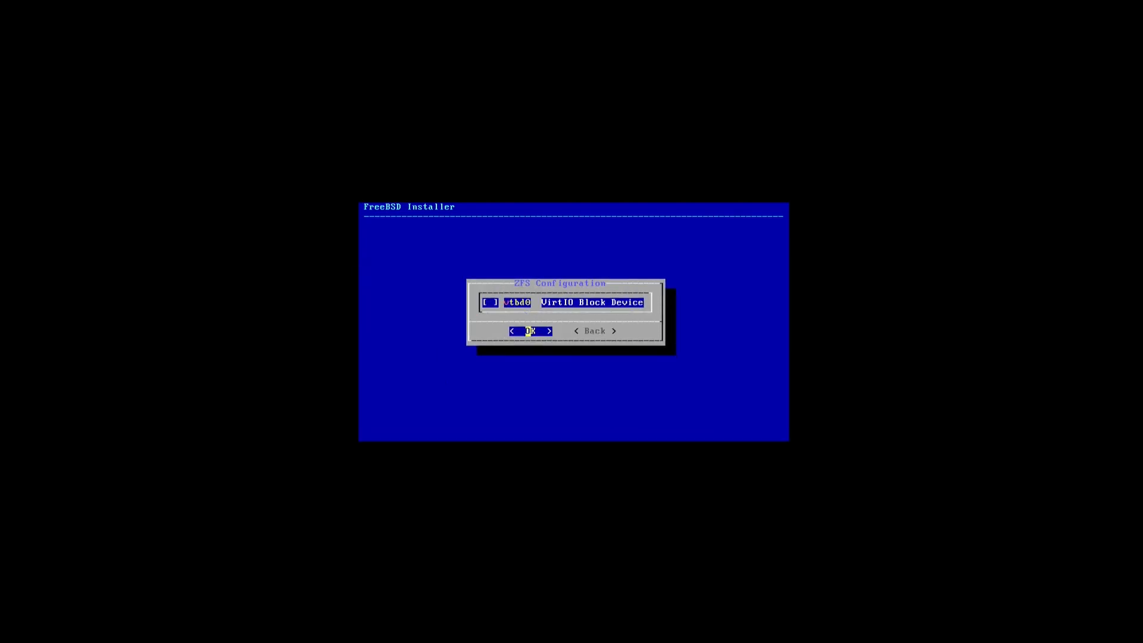
pyautogui.press('Return')
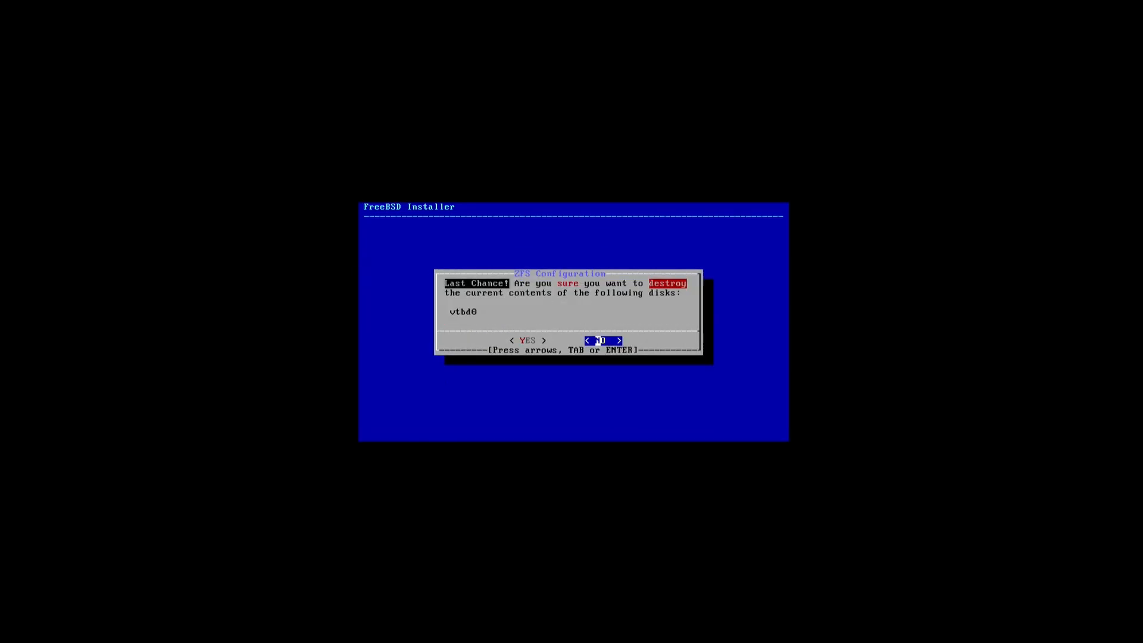
pyautogui.press('Left')
pyautogui.press('Return')
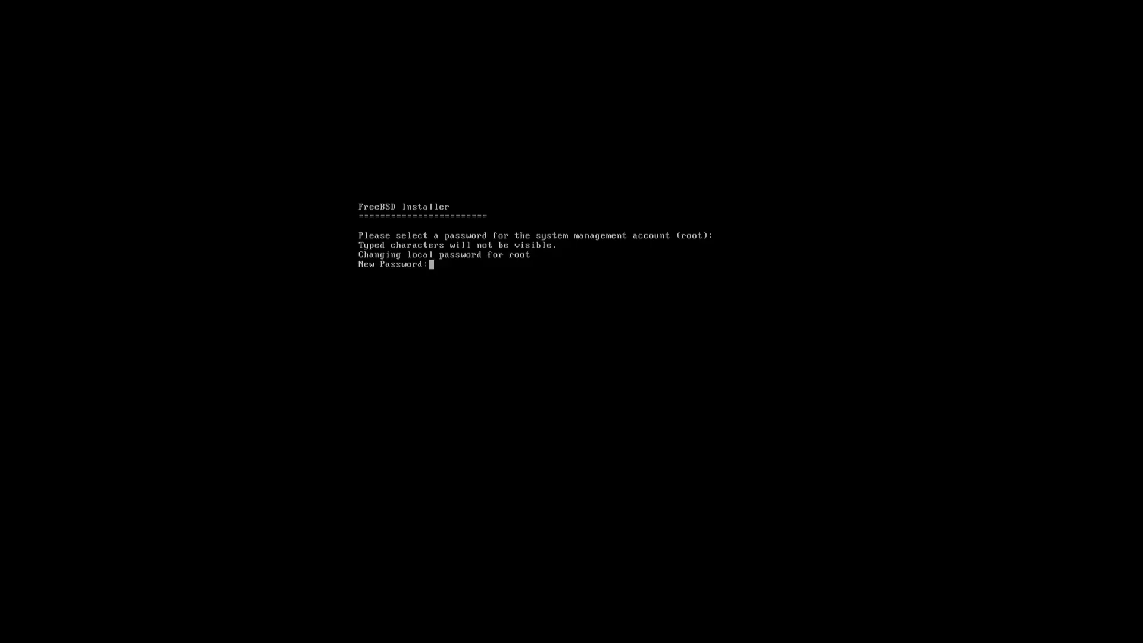
# - Set the root password and configure vtnet0 with DHCP IPv4, no IPv6, DNS 192.168.122.1
pyautogui.press('Return')
pyautogui.press('Return')
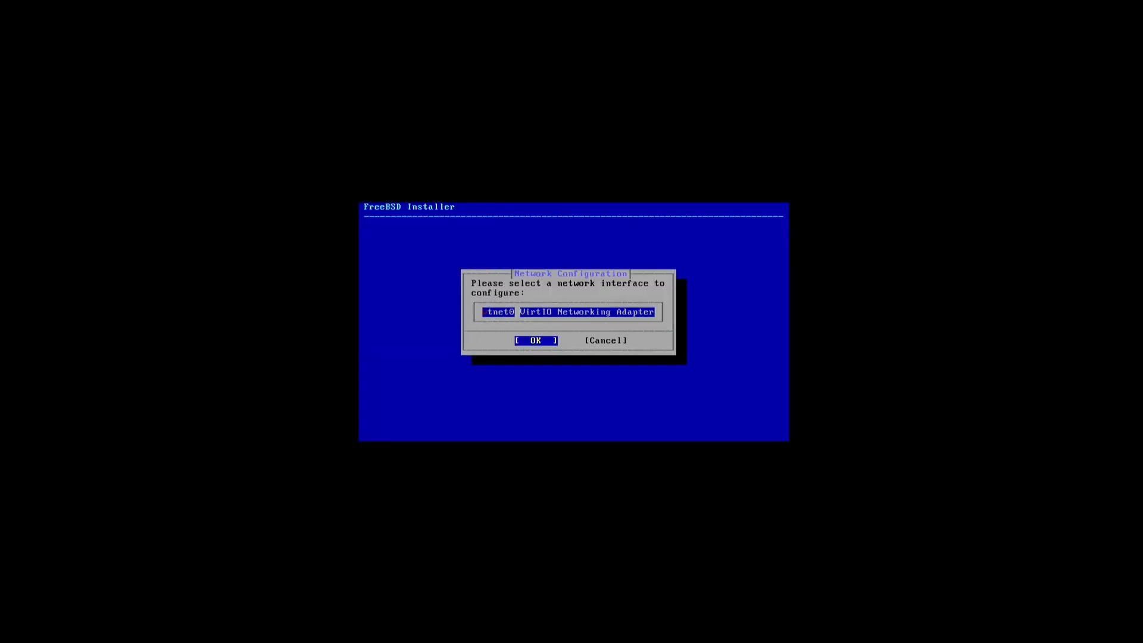
pyautogui.press('Return')
pyautogui.press('Return')
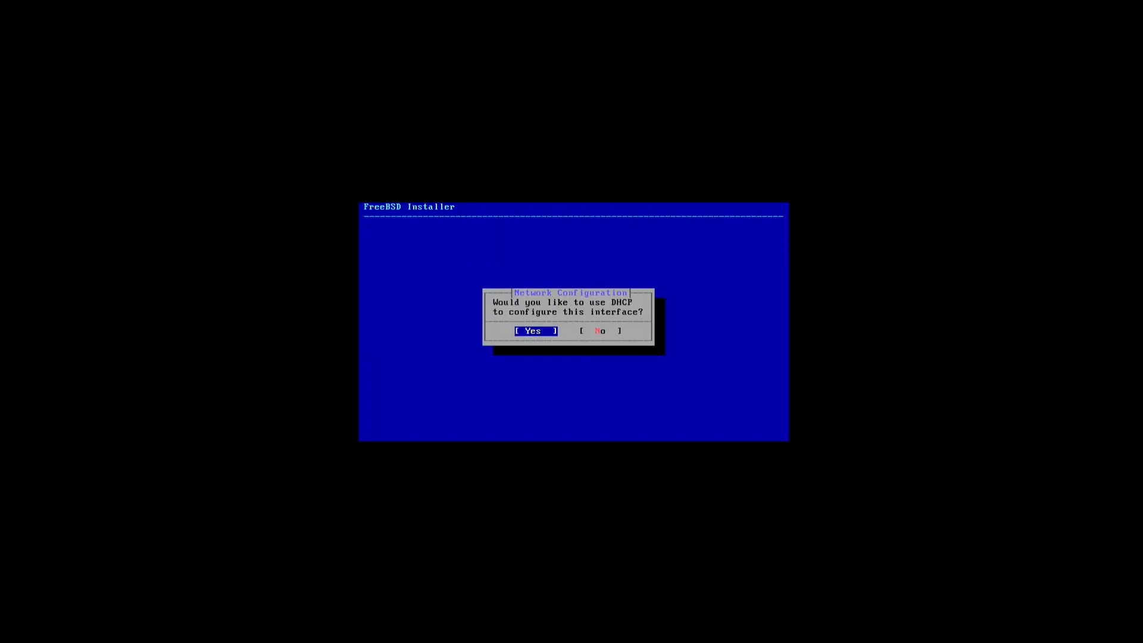
pyautogui.press('Return')
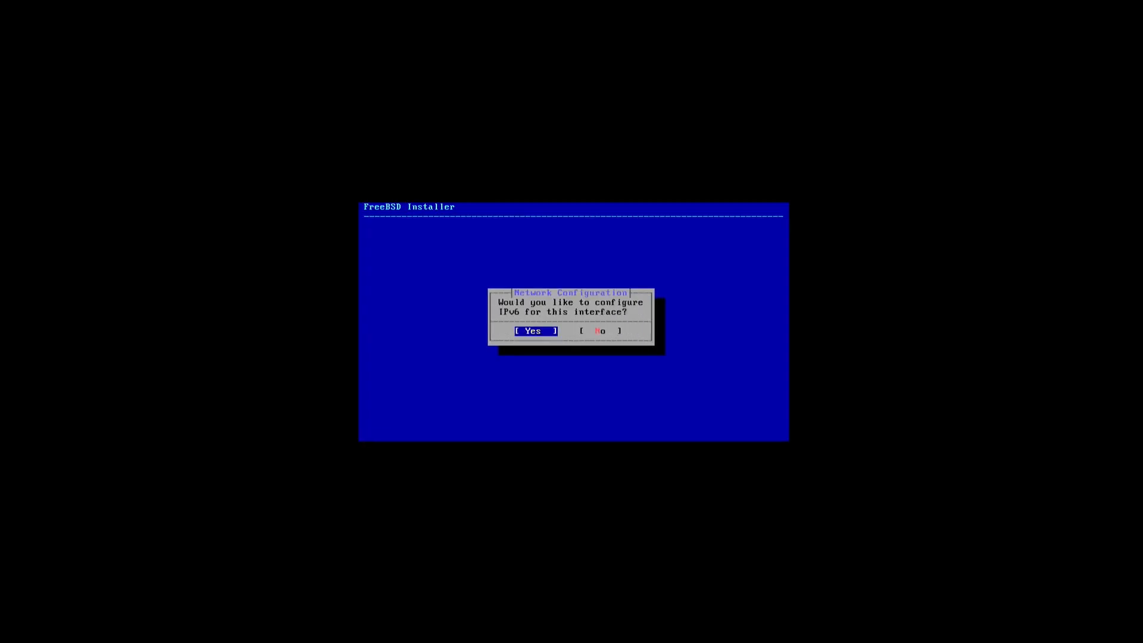
pyautogui.press('Right')
pyautogui.press('Return')
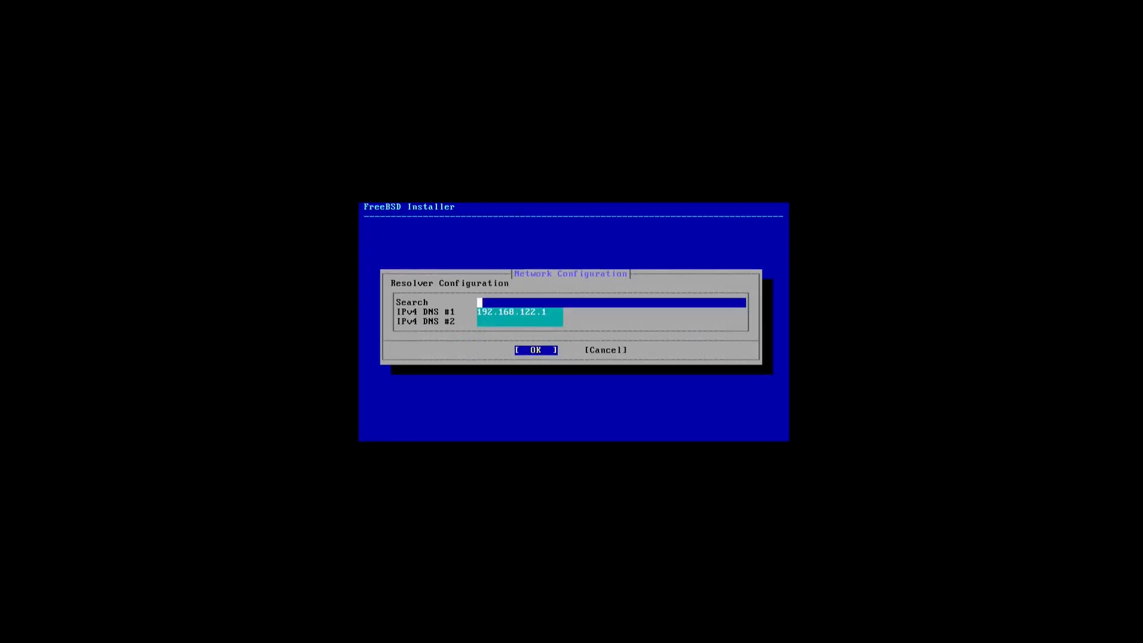
pyautogui.press('Return')
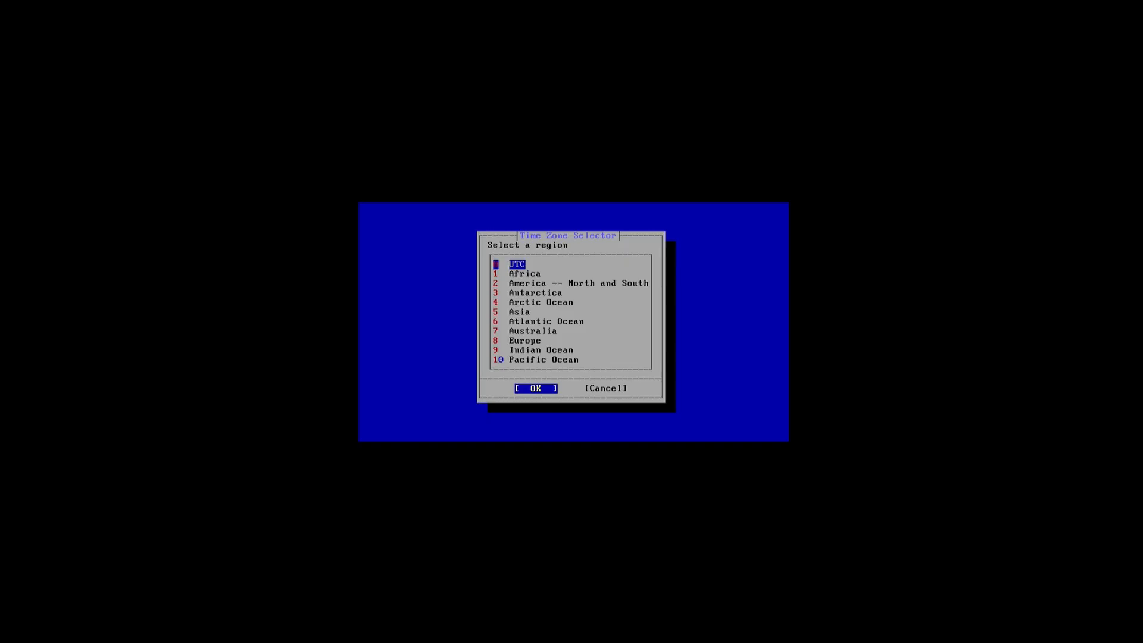
# - Set the time zone to Europe/Norway and accept the CEST abbreviation
pyautogui.press('Down')
pyautogui.press('Down')
pyautogui.press('Down')
pyautogui.press('Down')
pyautogui.press('Down')
pyautogui.press('Down')
pyautogui.press('Down')
pyautogui.press('Down')
pyautogui.press('Return')
pyautogui.press('pagedown')
pyautogui.press('pagedown')
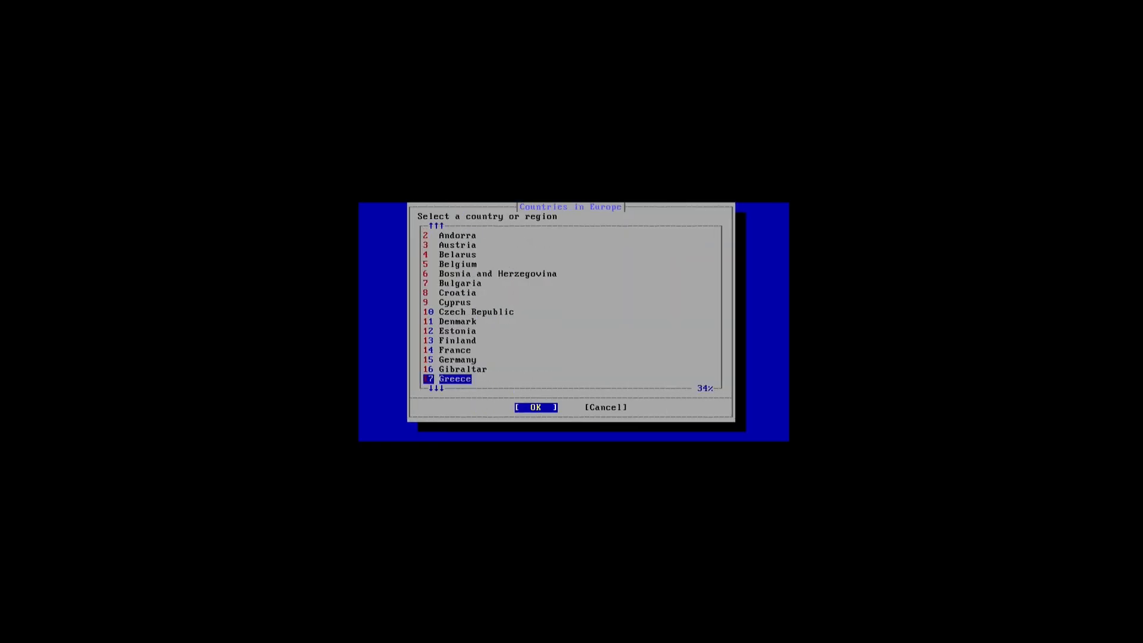
pyautogui.press('pagedown')
pyautogui.press('Up')
pyautogui.press('Up')
pyautogui.press('Up')
pyautogui.press('Up')
pyautogui.press('Up')
pyautogui.press('Up')
pyautogui.press('Up')
pyautogui.press('Up')
pyautogui.press('Up')
pyautogui.press('Up')
pyautogui.press('Up')
pyautogui.press('Up')
pyautogui.press('Up')
pyautogui.press('Up')
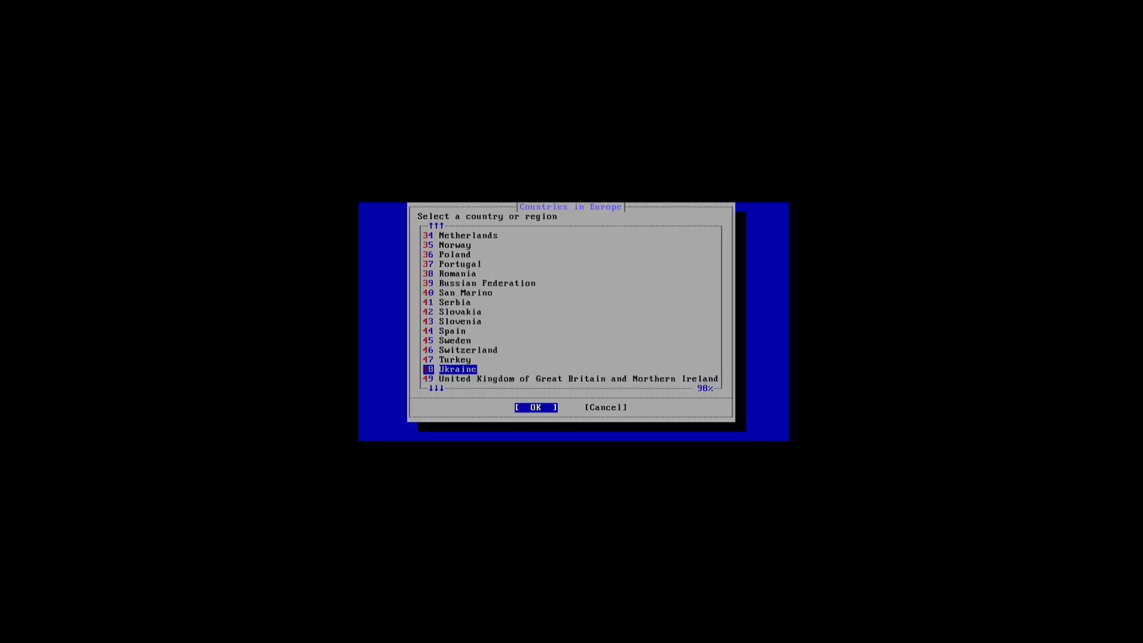
pyautogui.press('Return')
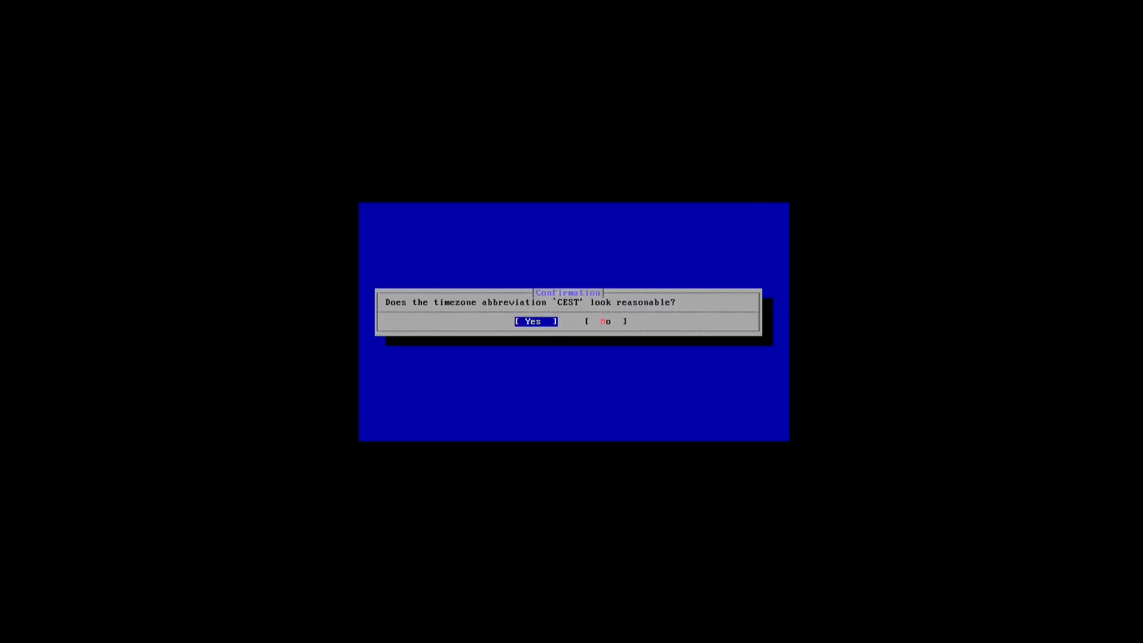
pyautogui.press('Return')
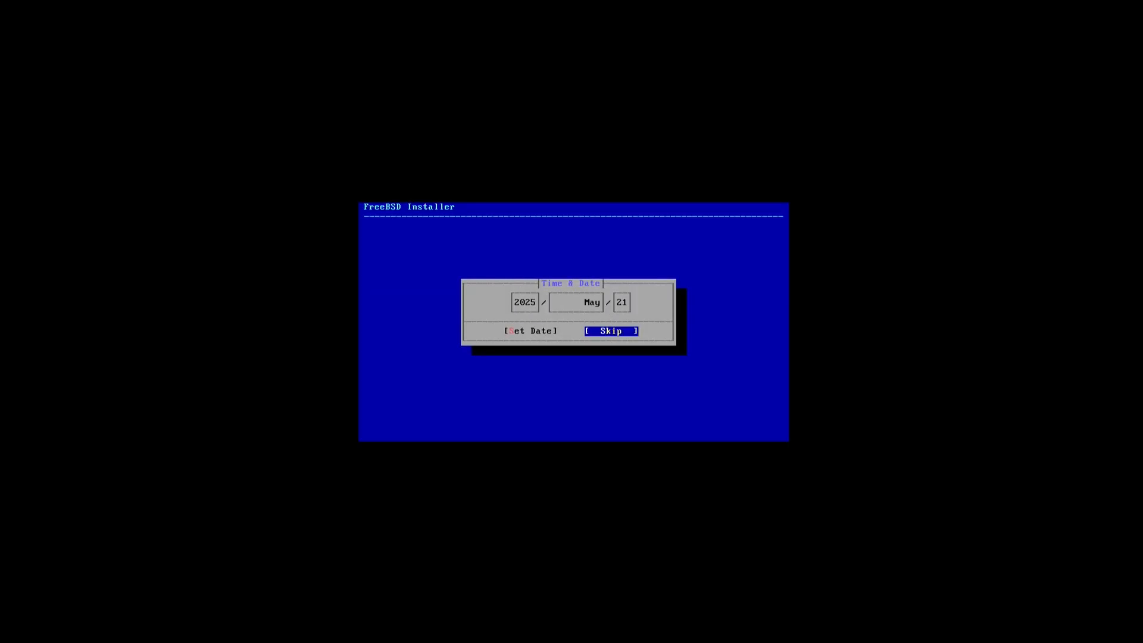
# - Keep the currently shown date and time
pyautogui.press('Left')
pyautogui.press('Return')
pyautogui.press('Left')
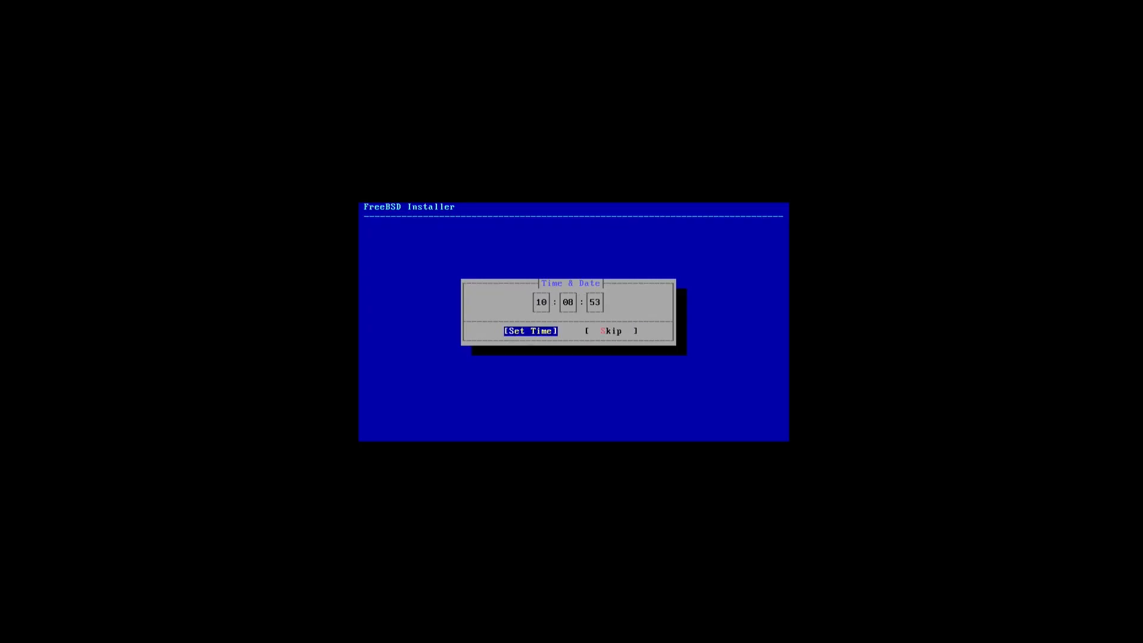
pyautogui.press('Return')
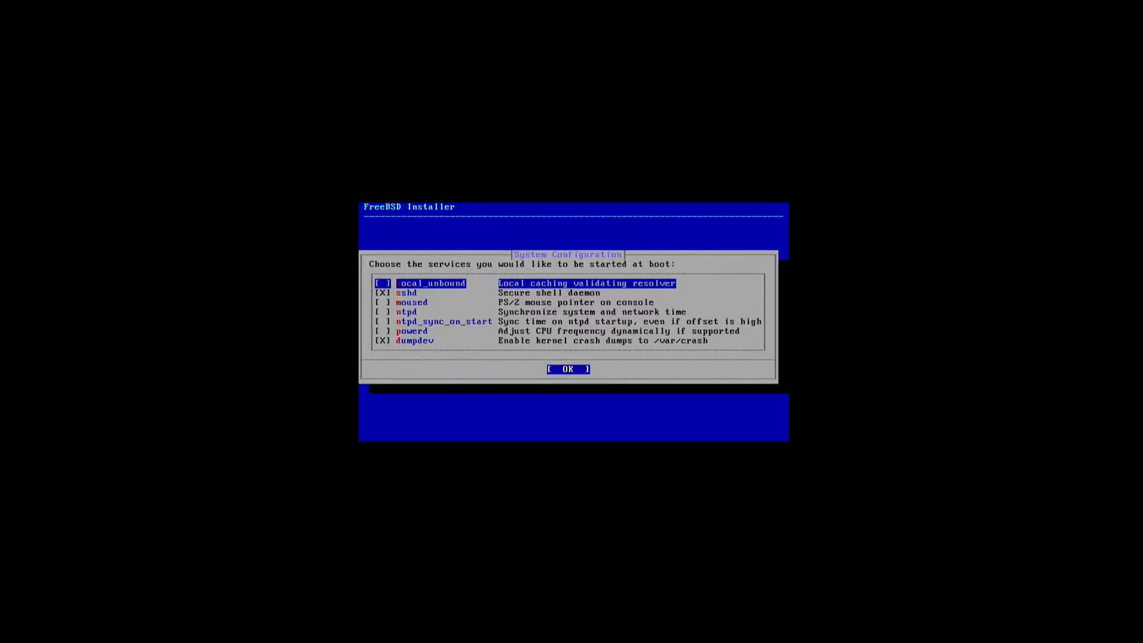
# - Accept default boot services and hardening, skip firmware, and choose to add a user
pyautogui.press('Return')
pyautogui.press('Return')
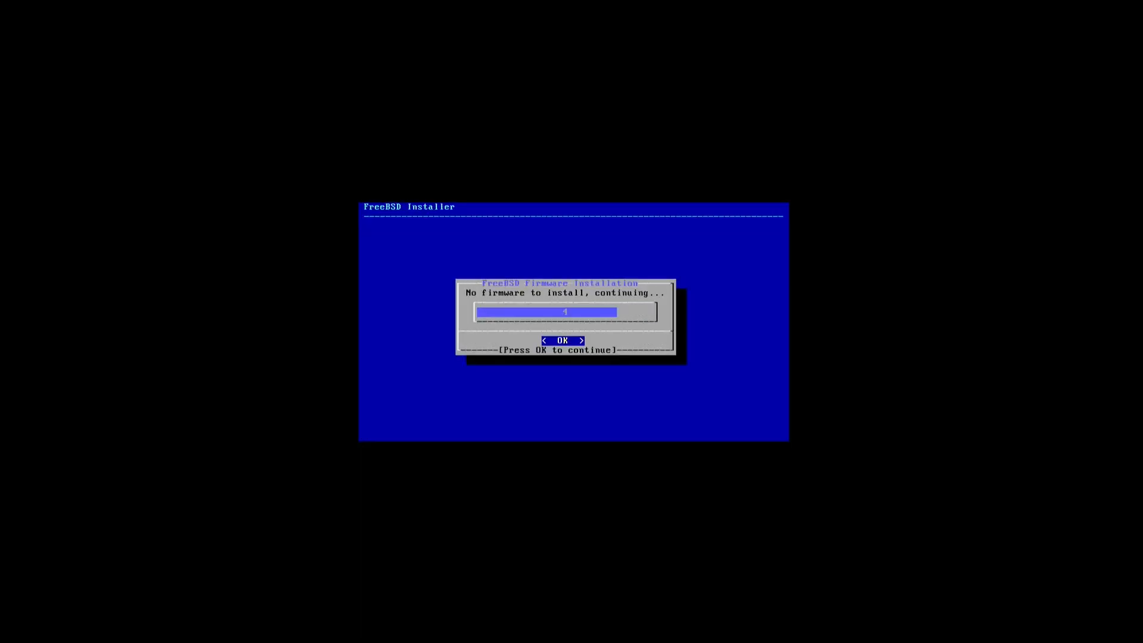
pyautogui.press('Return')
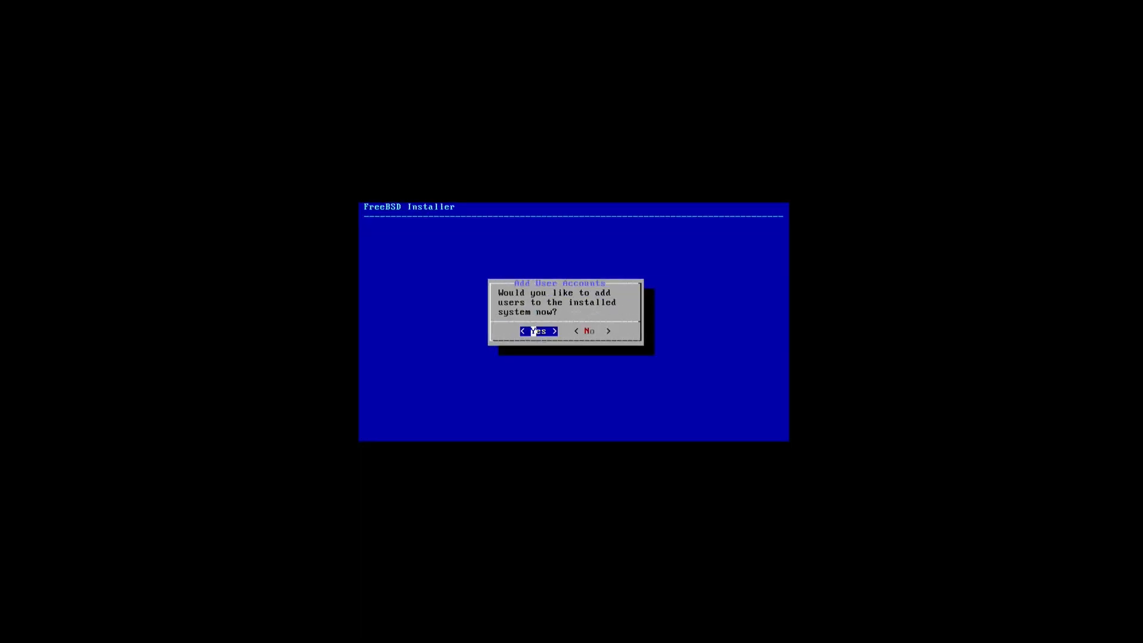
pyautogui.press('Return')
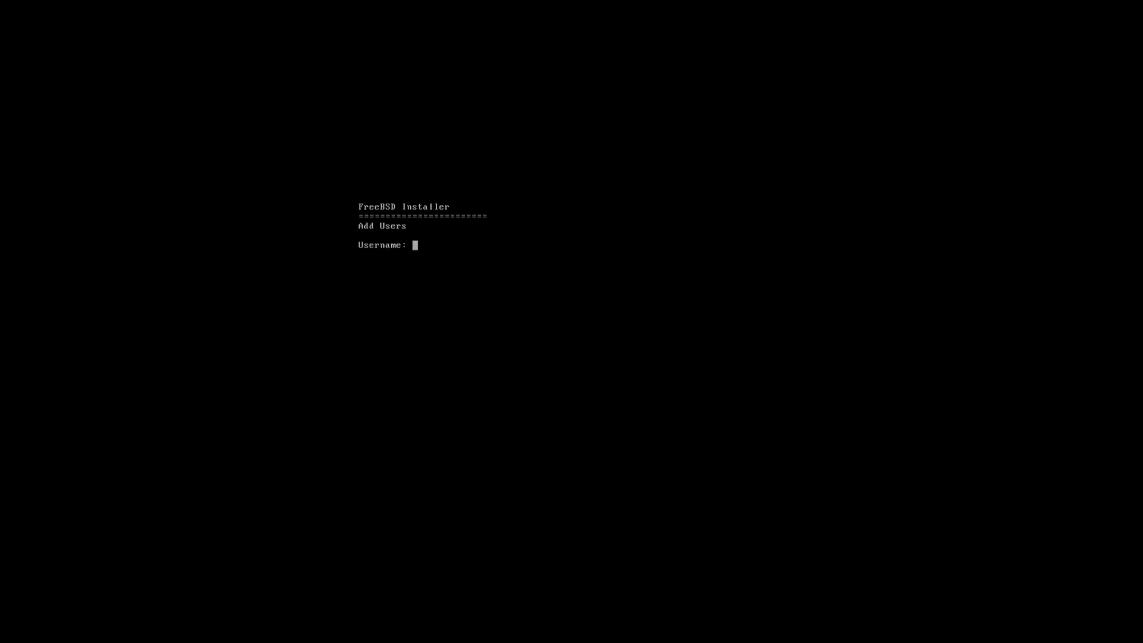
# - Create user test with full name test, default uid, and additional group wheel
pyautogui.write('test')
pyautogui.press('Return')
pyautogui.write('123456')
pyautogui.press('BackSpace')
pyautogui.press('BackSpace')
pyautogui.press('BackSpace')
pyautogui.press('BackSpace')
pyautogui.press('BackSpace')
pyautogui.press('BackSpace')
pyautogui.write('test')
pyautogui.press('Return')
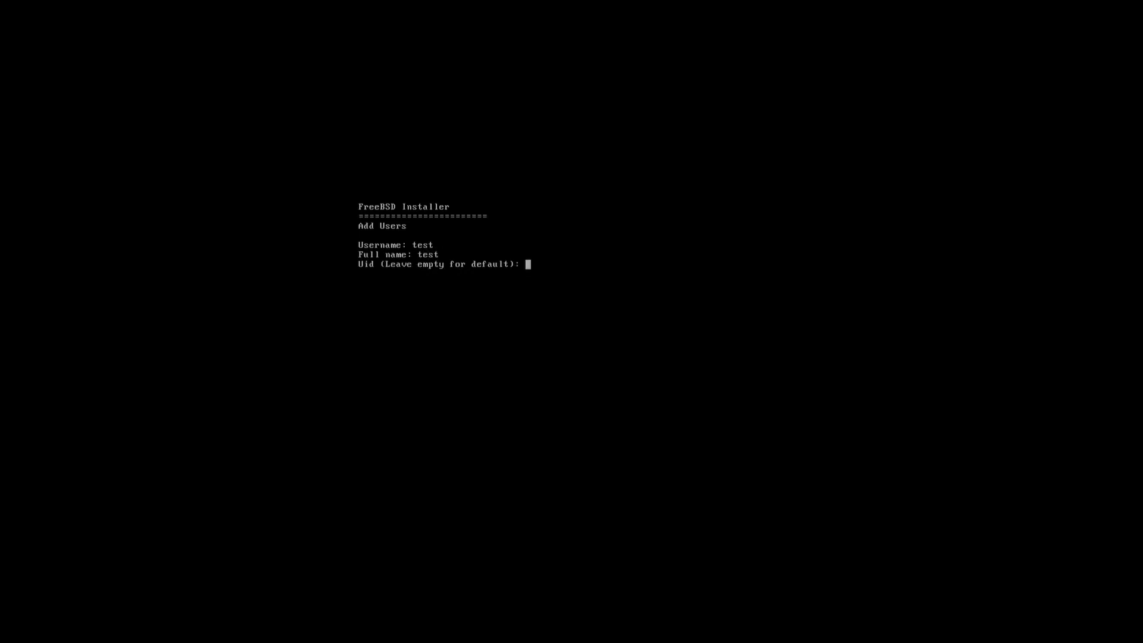
pyautogui.press('Return')
pyautogui.press('Return')
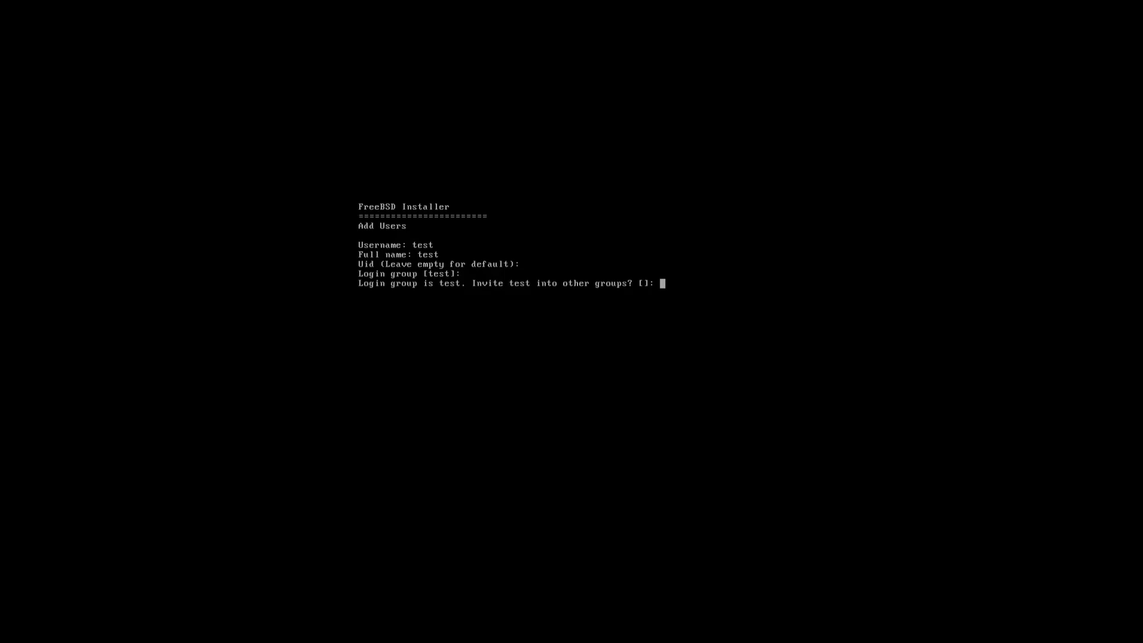
pyautogui.write('wheel')
pyautogui.press('Return')
pyautogui.press('Return')
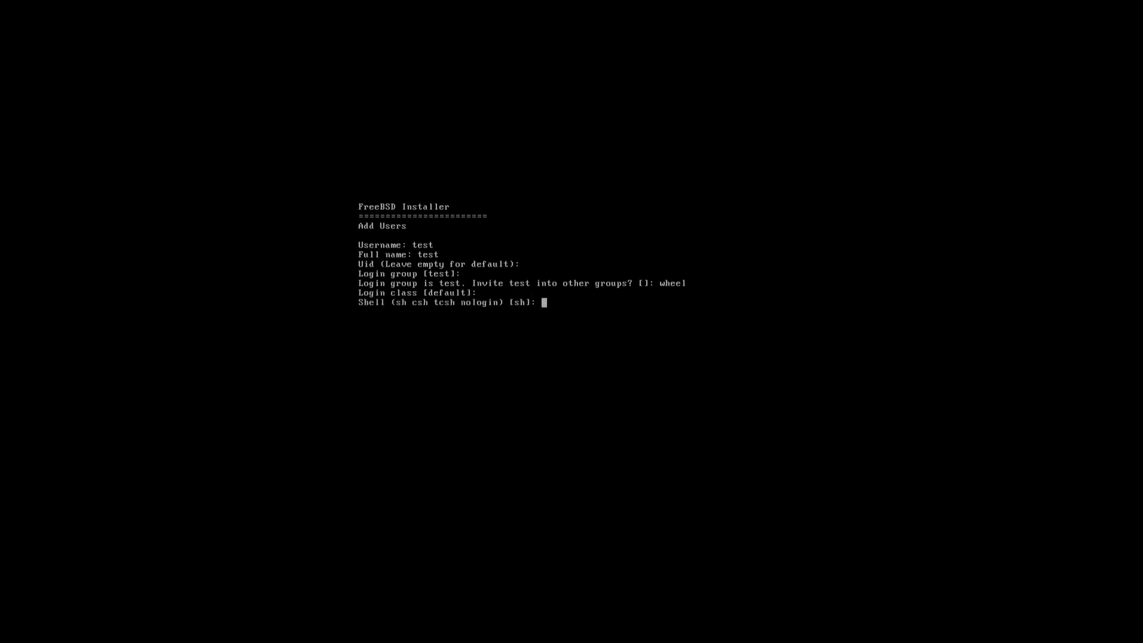
# - Keep sh shell and default home settings, set the user's password, and confirm the account
pyautogui.press('Return')
pyautogui.press('Return')
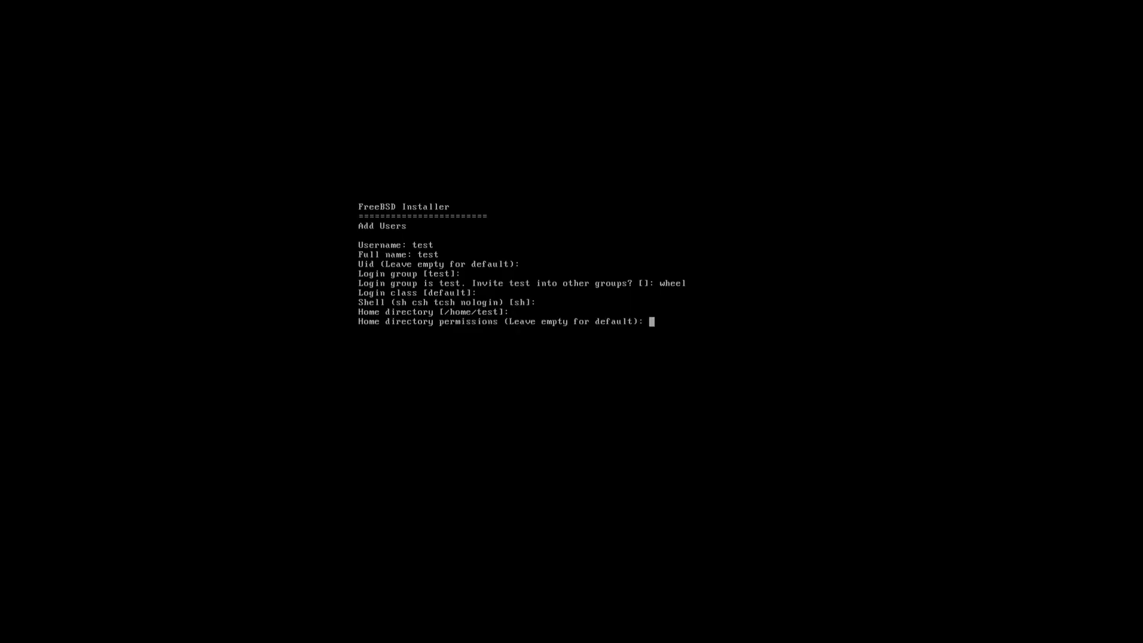
pyautogui.press('Return')
pyautogui.press('Return')
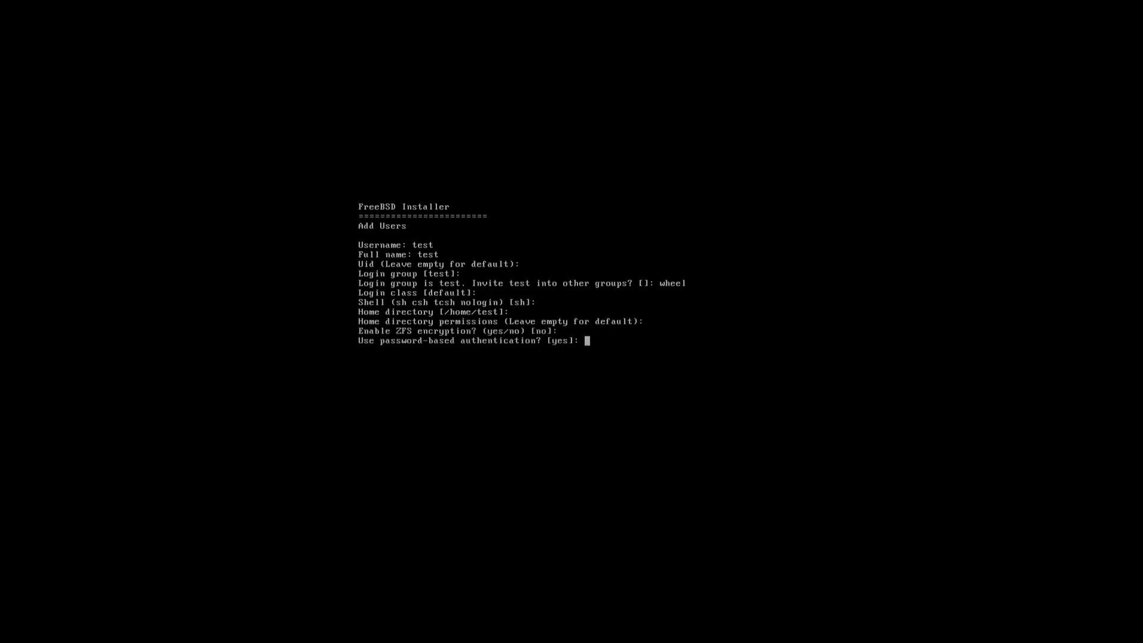
pyautogui.press('Return')
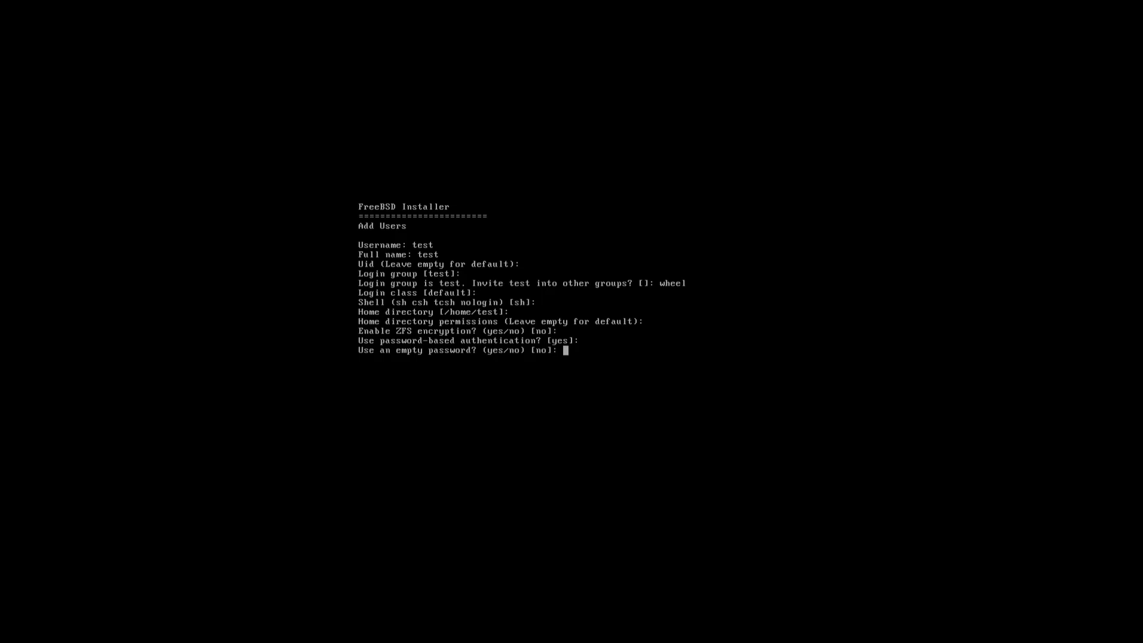
pyautogui.press('Return')
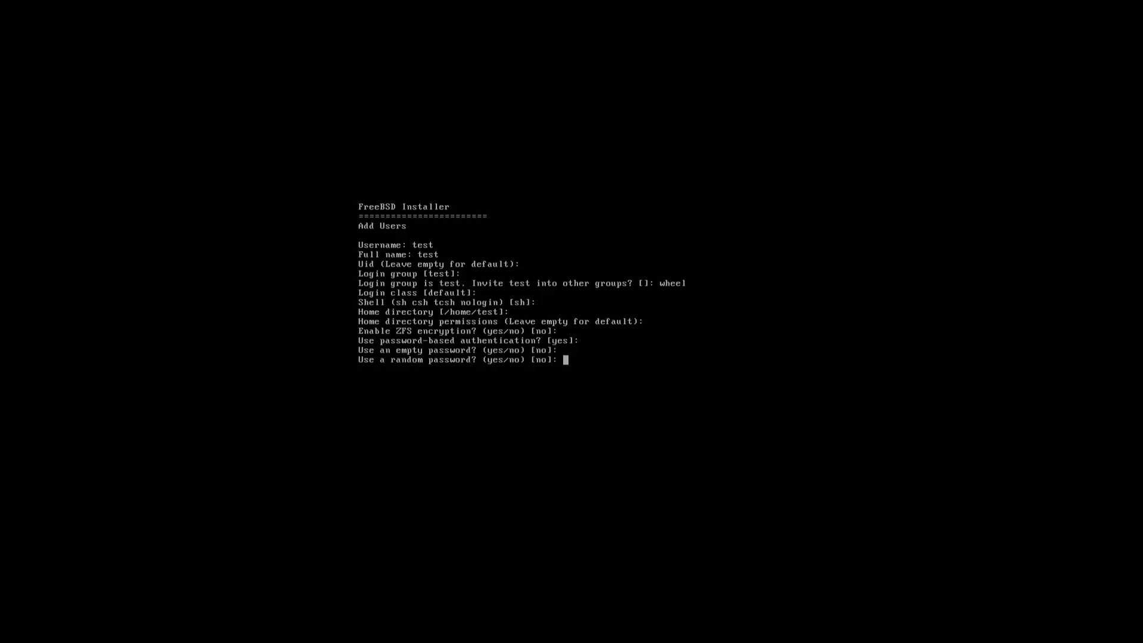
pyautogui.press('Return')
pyautogui.press('Return')
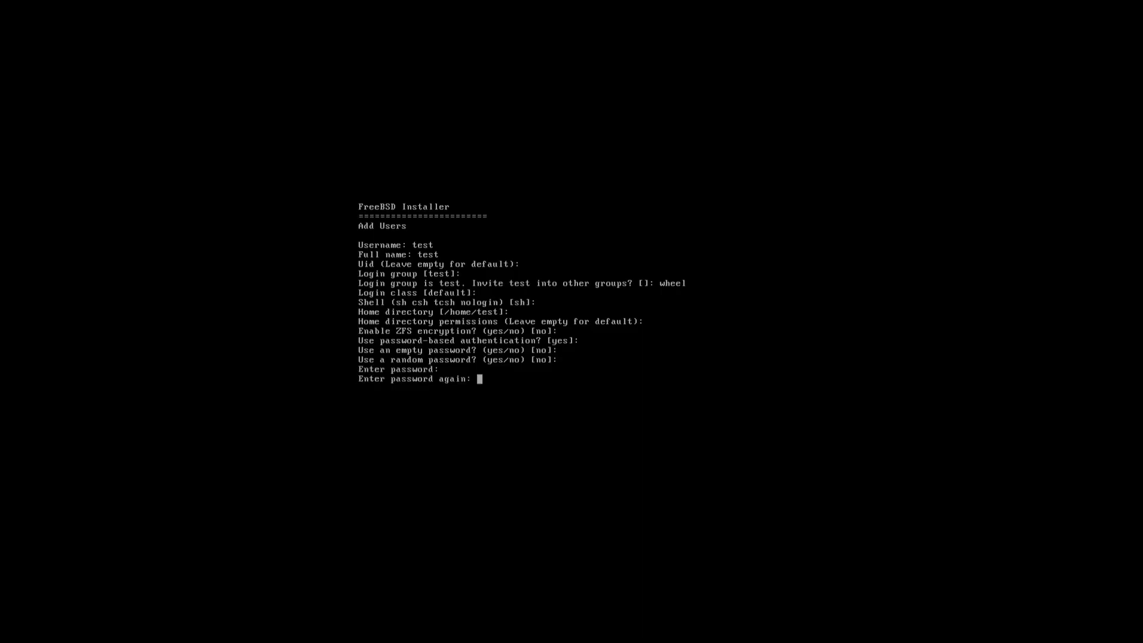
pyautogui.press('Return')
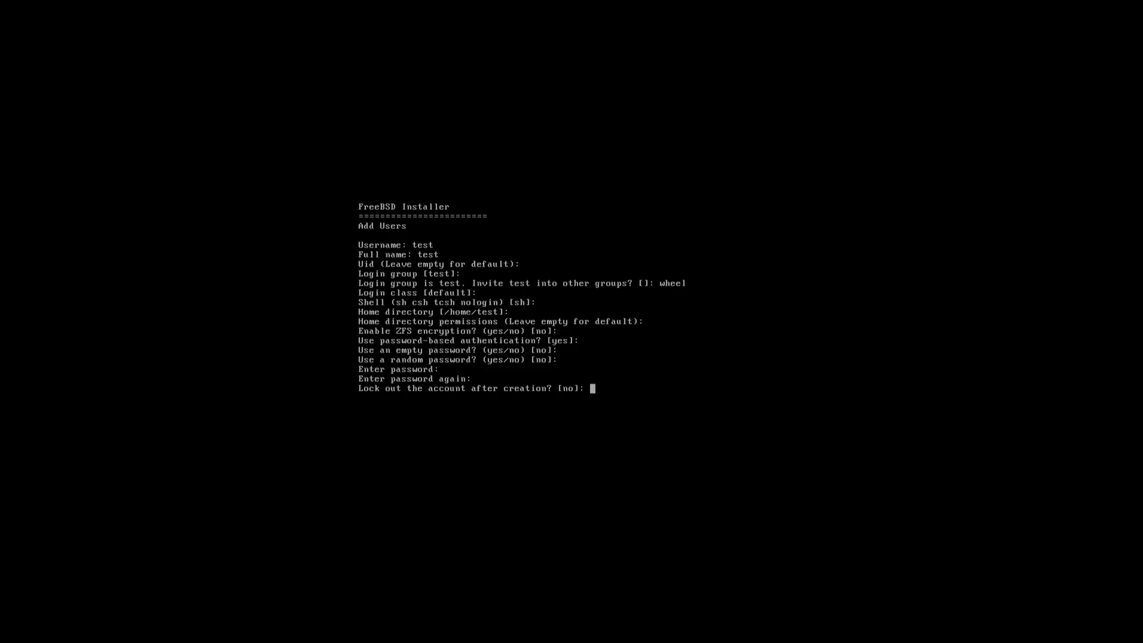
pyautogui.press('Return')
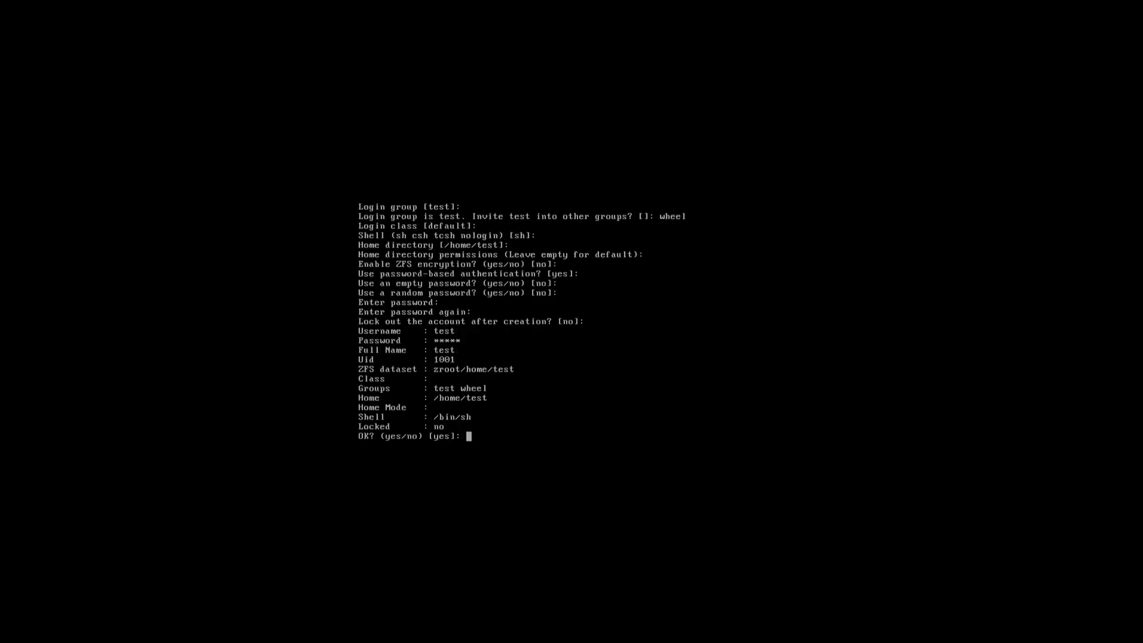
pyautogui.press('Return')
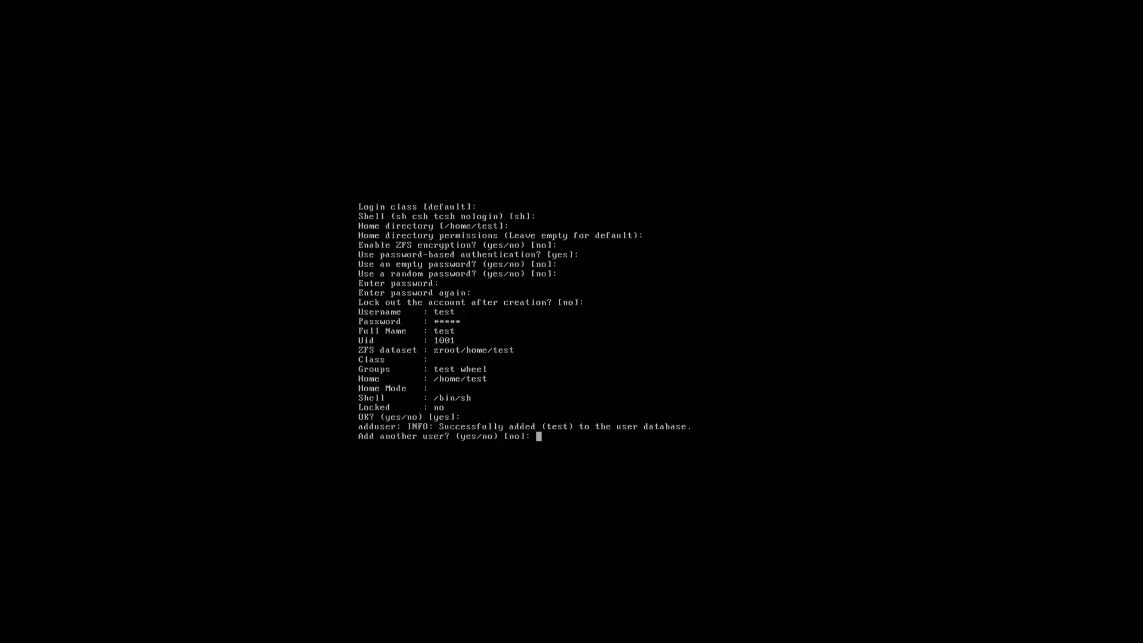
pyautogui.press('Return')
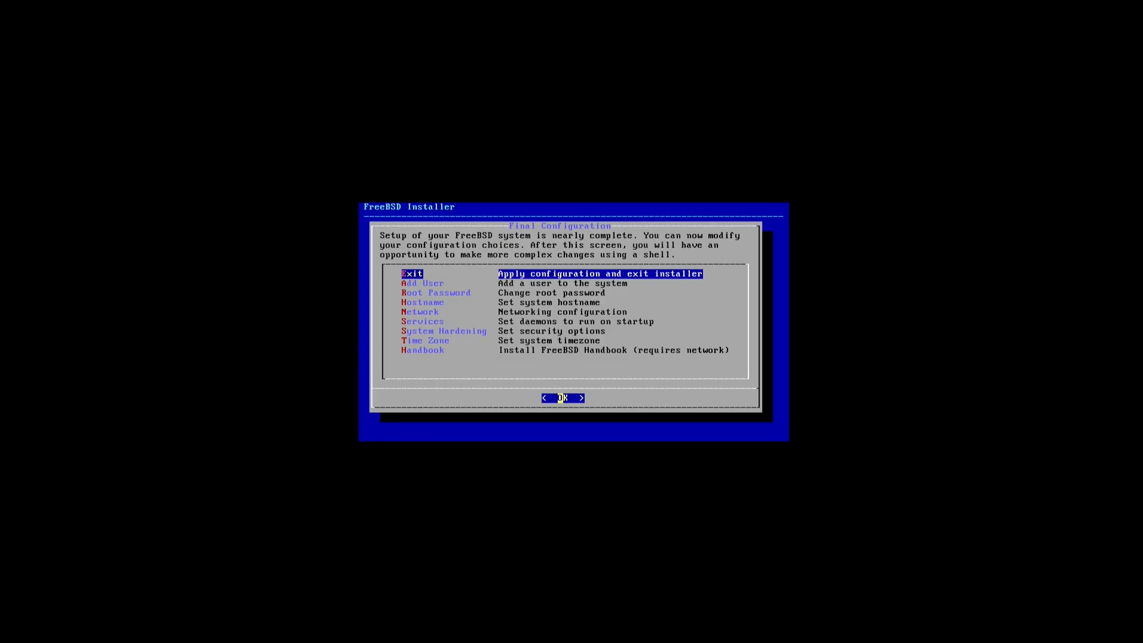
# - Set the root password from the final configuration menu
pyautogui.press('Down')
pyautogui.press('Down')
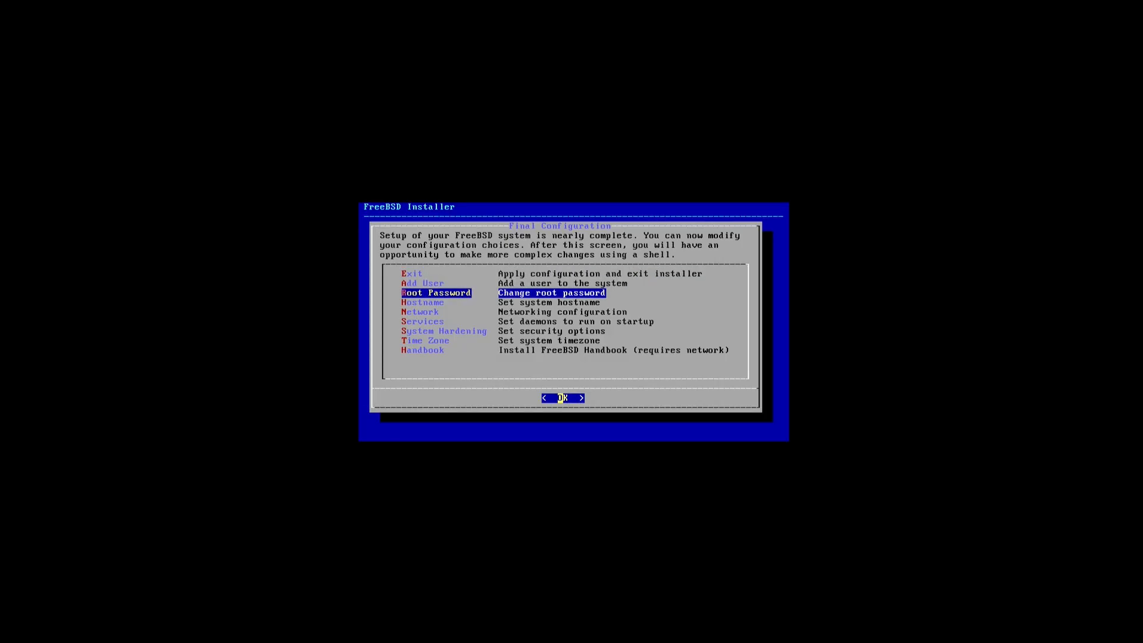
pyautogui.press('Return')
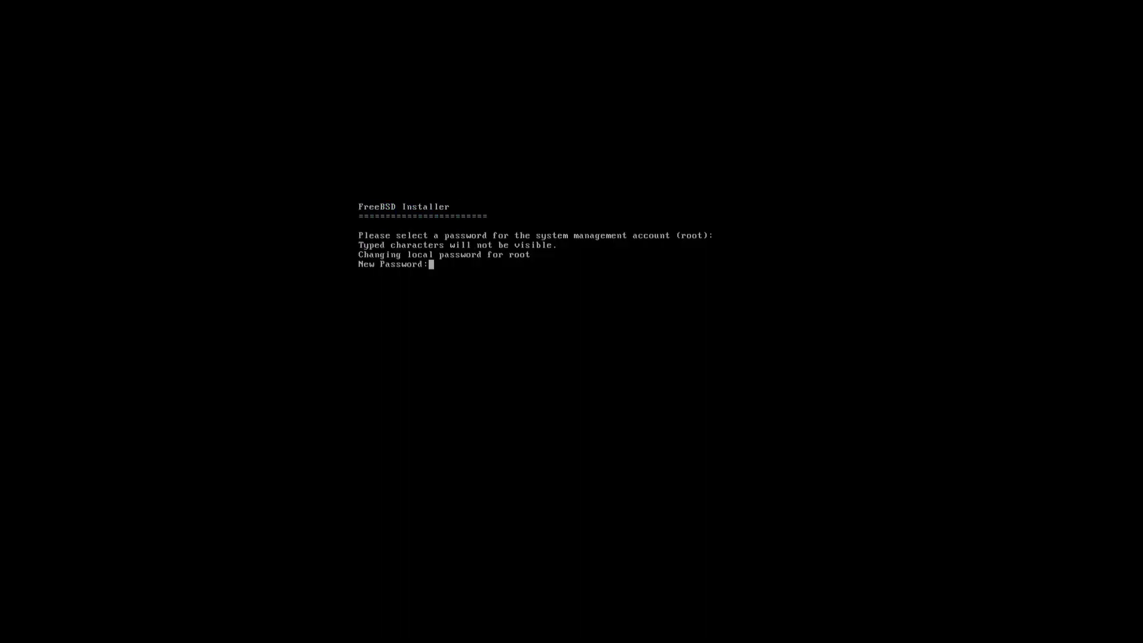
pyautogui.press('Return')
pyautogui.press('Return')
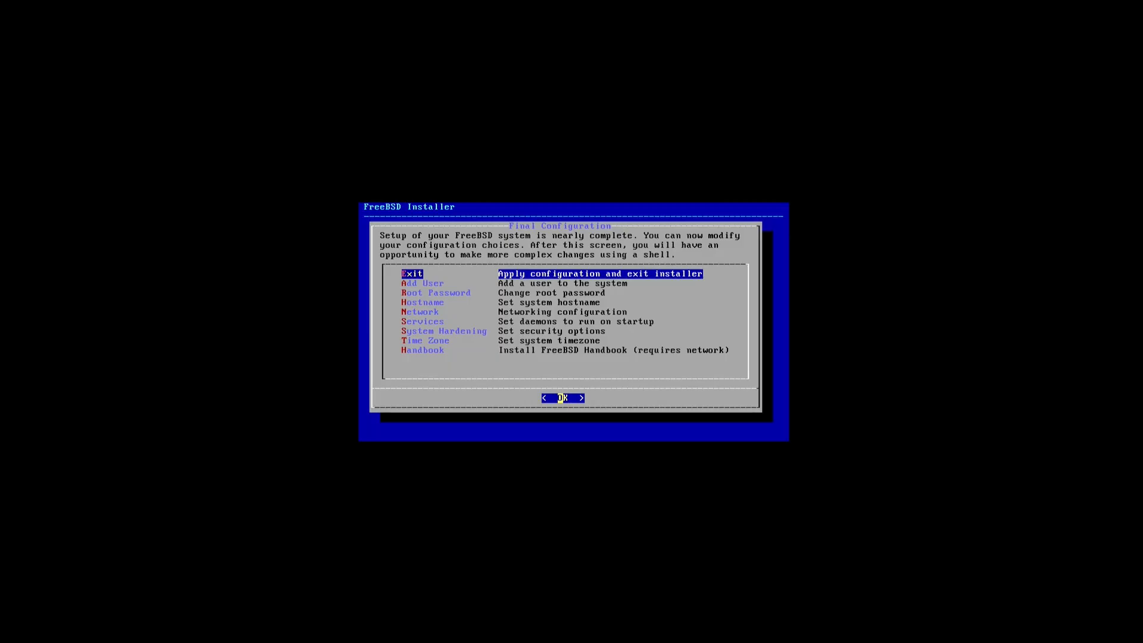
# - Exit the installer without manual configuration and reboot
pyautogui.press('Return')
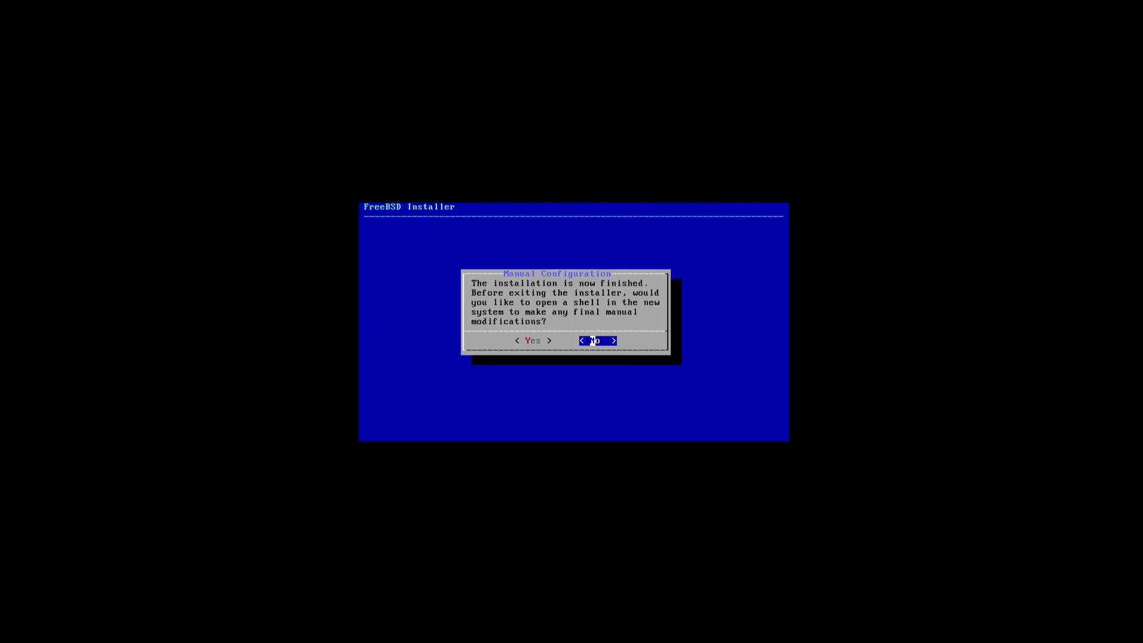
pyautogui.press('Left')
pyautogui.press('Right')
pyautogui.press('Return')
pyautogui.press('Return')
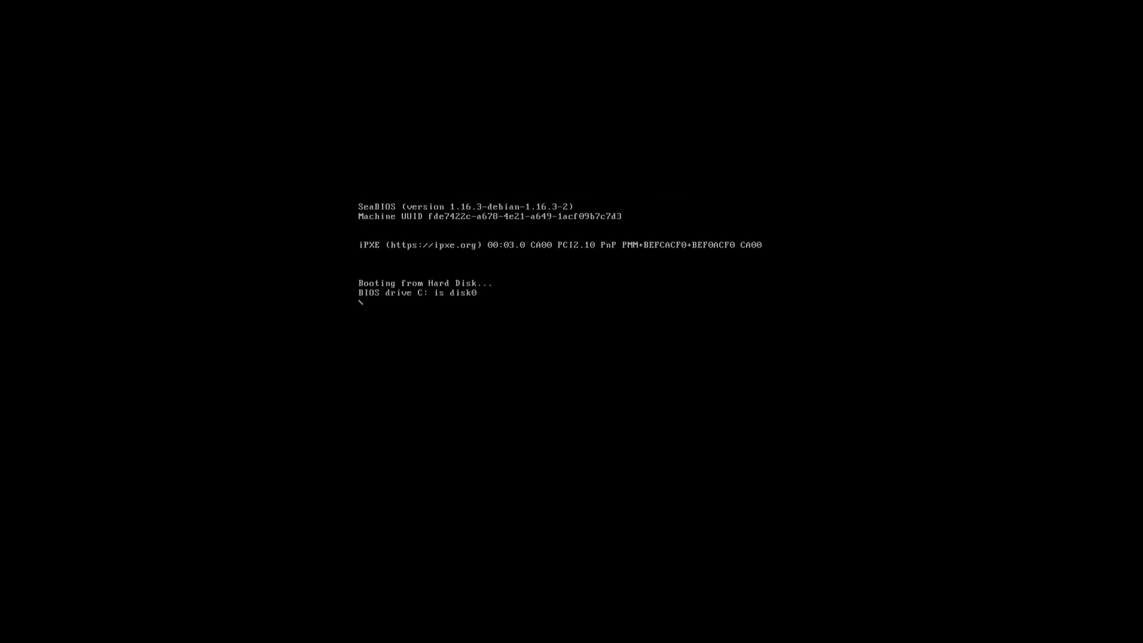
# - Boot the installed system, log in as test, and run su - to become root
pyautogui.press('Return')
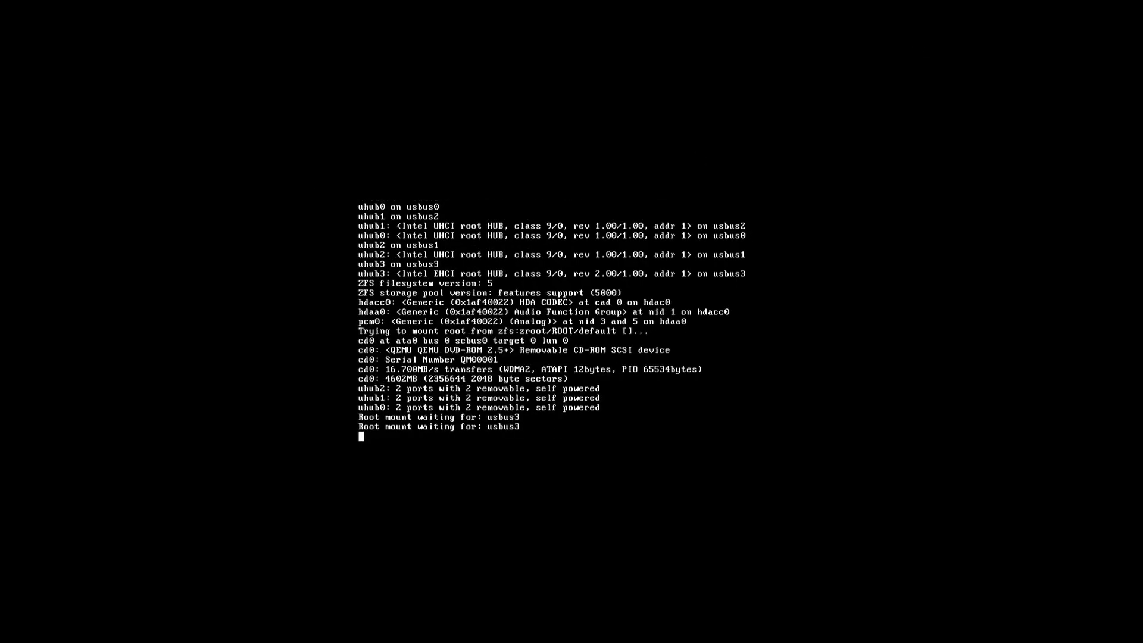
pyautogui.write('test')
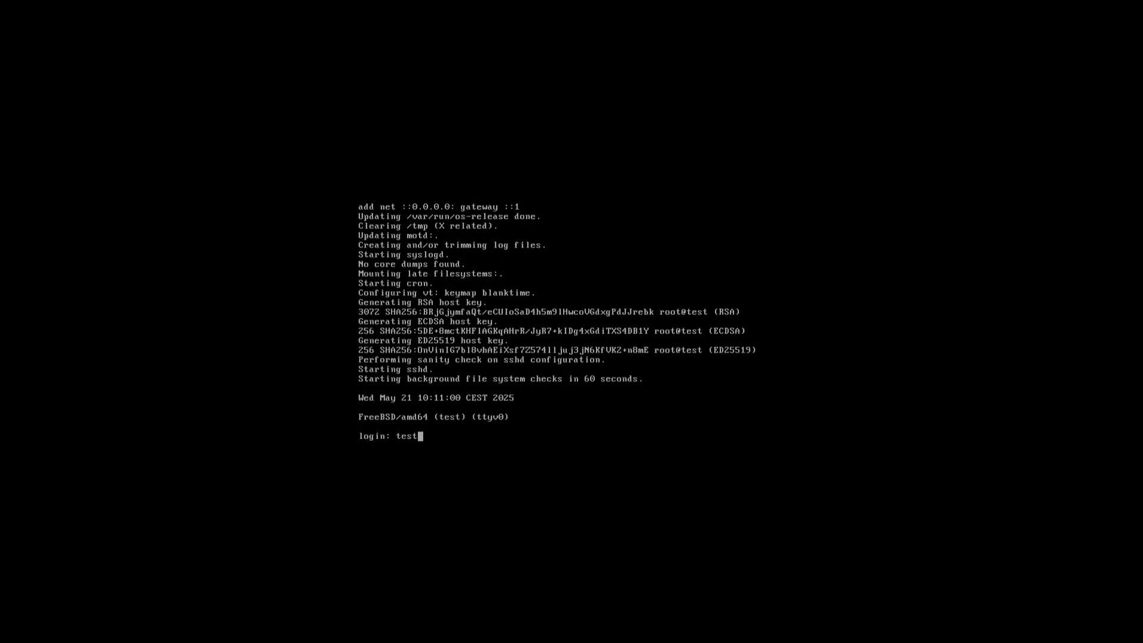
pyautogui.press('Return')
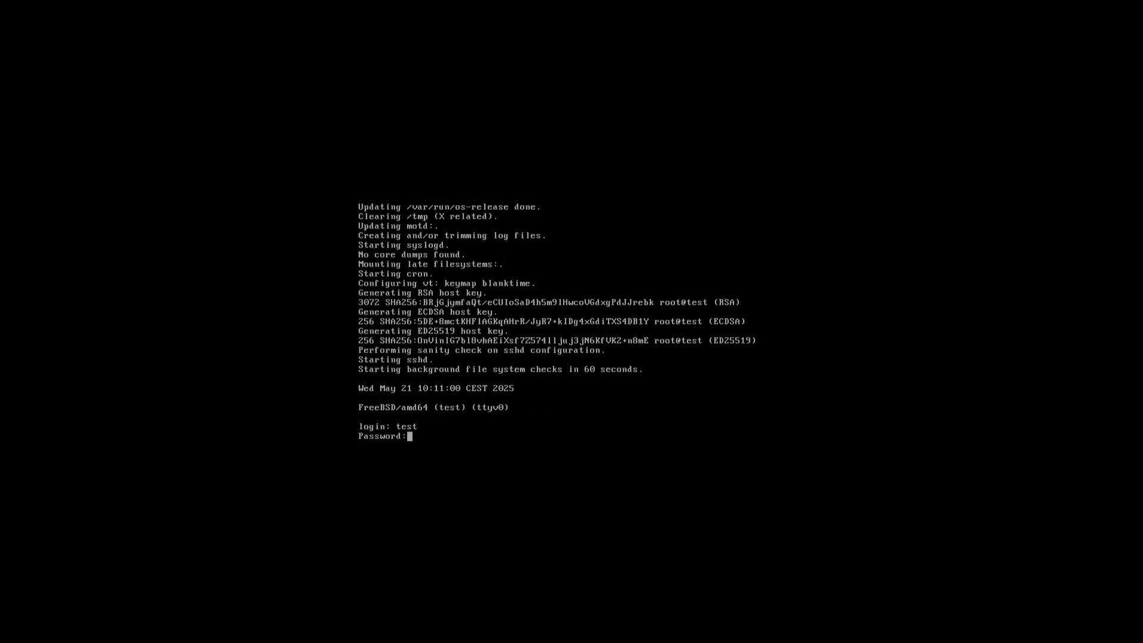
pyautogui.press('Return')
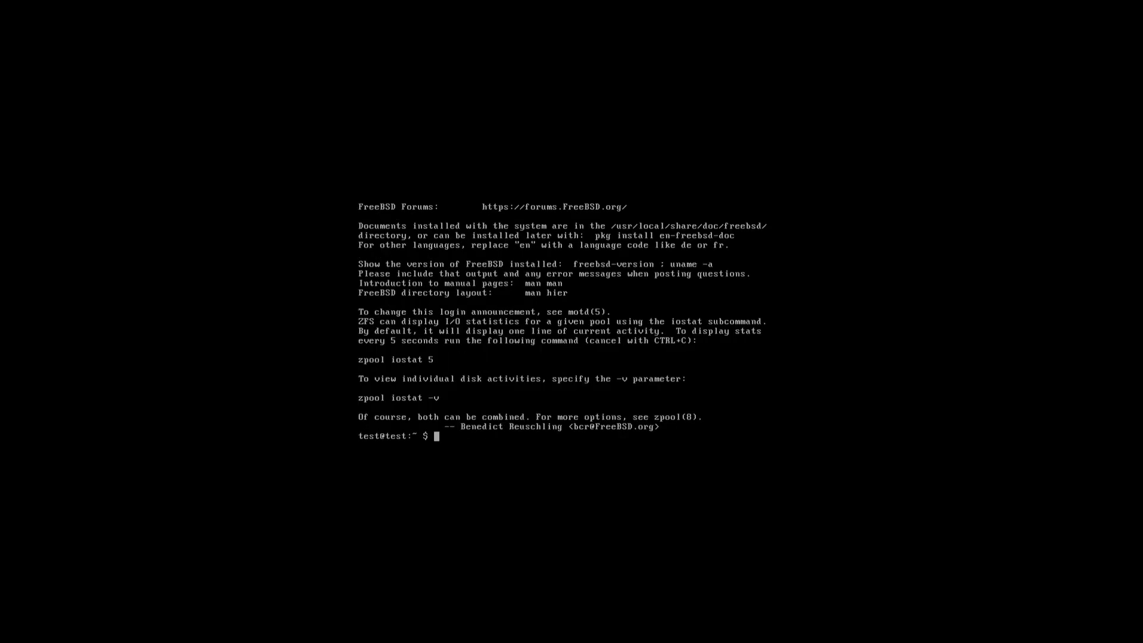
pyautogui.write('su -')
pyautogui.press('Return')
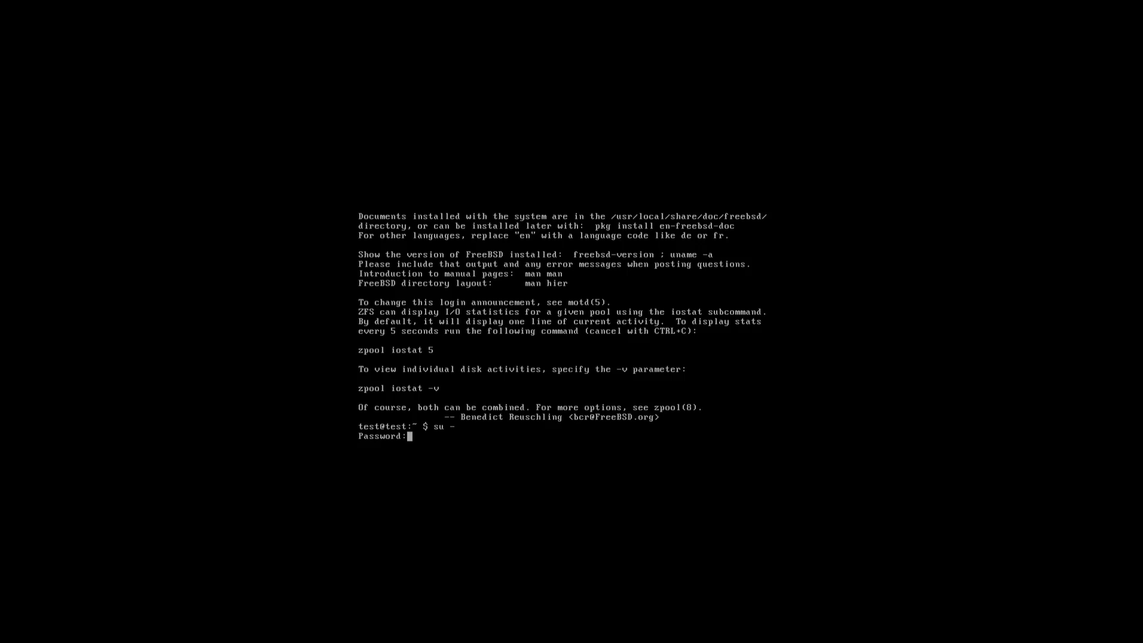
# - Enter the root password and run pkg update, agreeing to bootstrap pkg
pyautogui.press('Return')
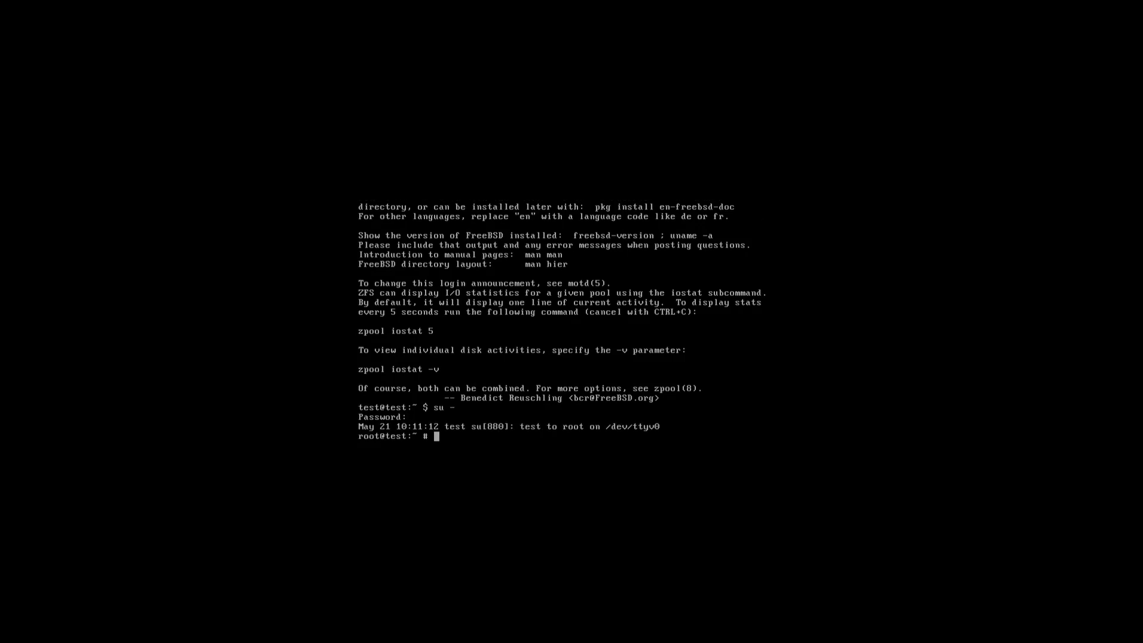
pyautogui.write('pkg update')
pyautogui.press('Return')
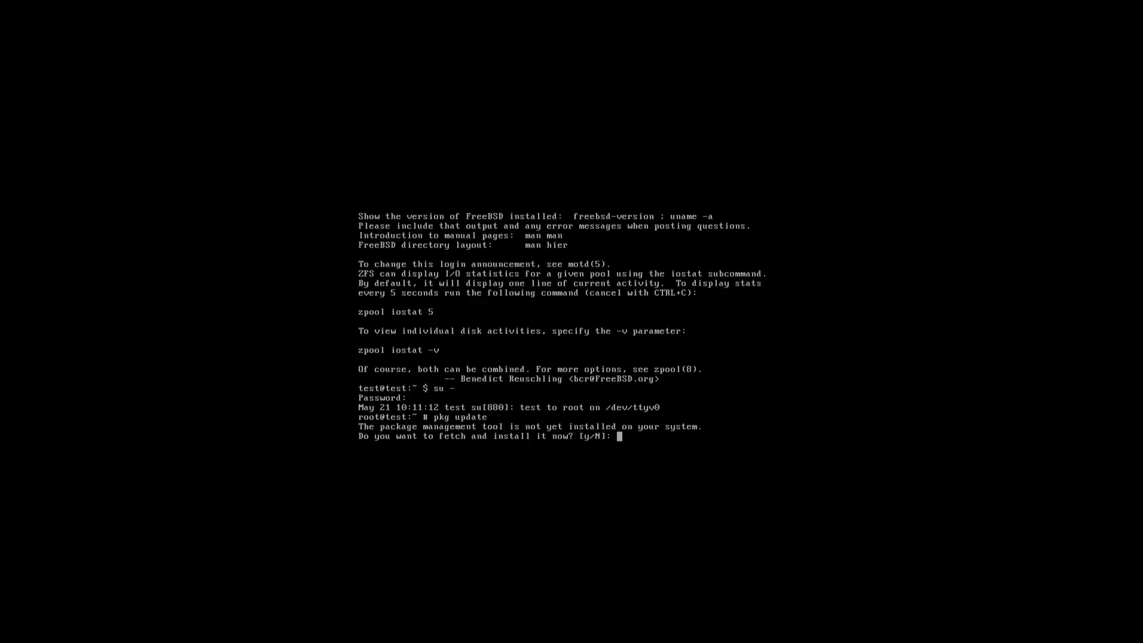
pyautogui.write('y')
pyautogui.press('Return')
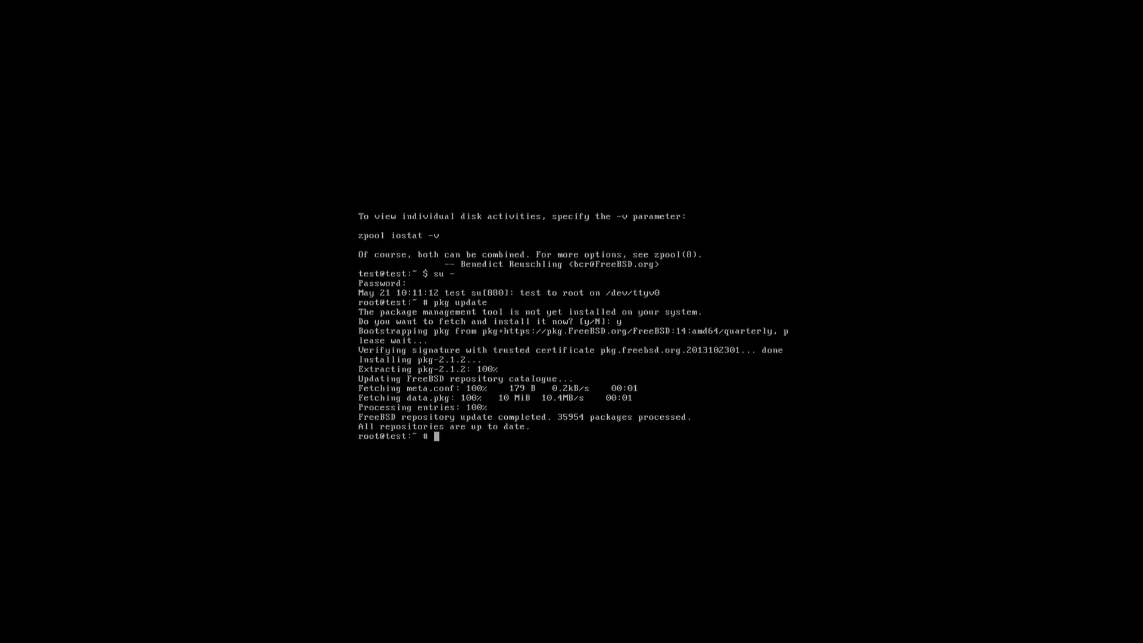
# - Install Xorg with pkg install xorg, confirming with y
pyautogui.write('pkg install xorg')
pyautogui.press('Return')
pyautogui.write('y')
pyautogui.press('Return')
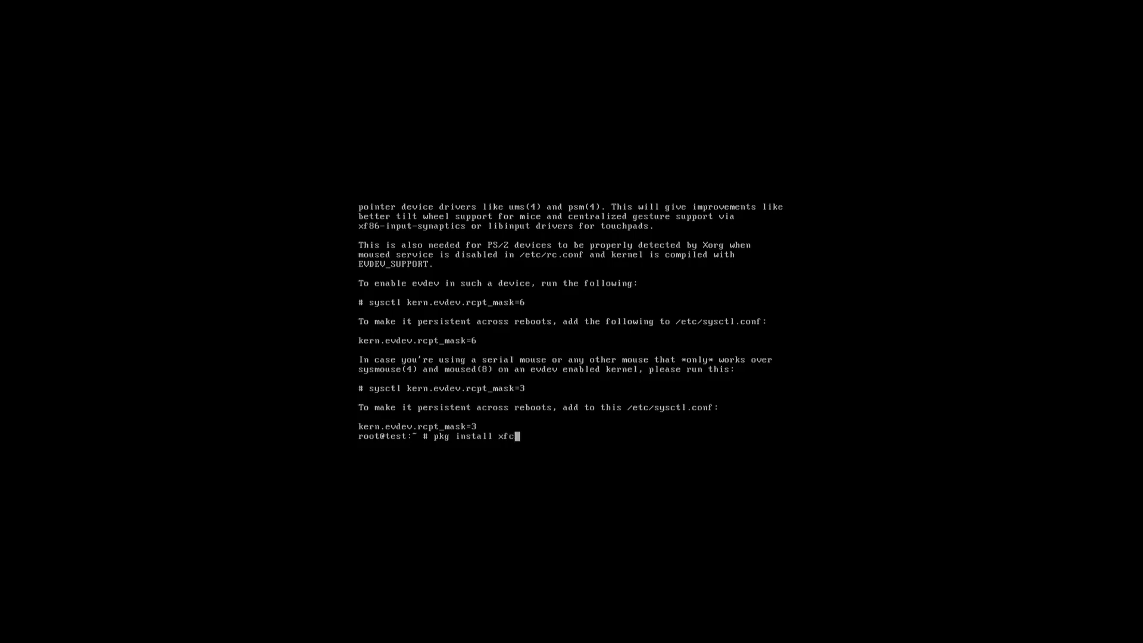
# - Install the 213 Xfce packages with pkg install xfce, then begin editing .xinitrc
pyautogui.press('Return')
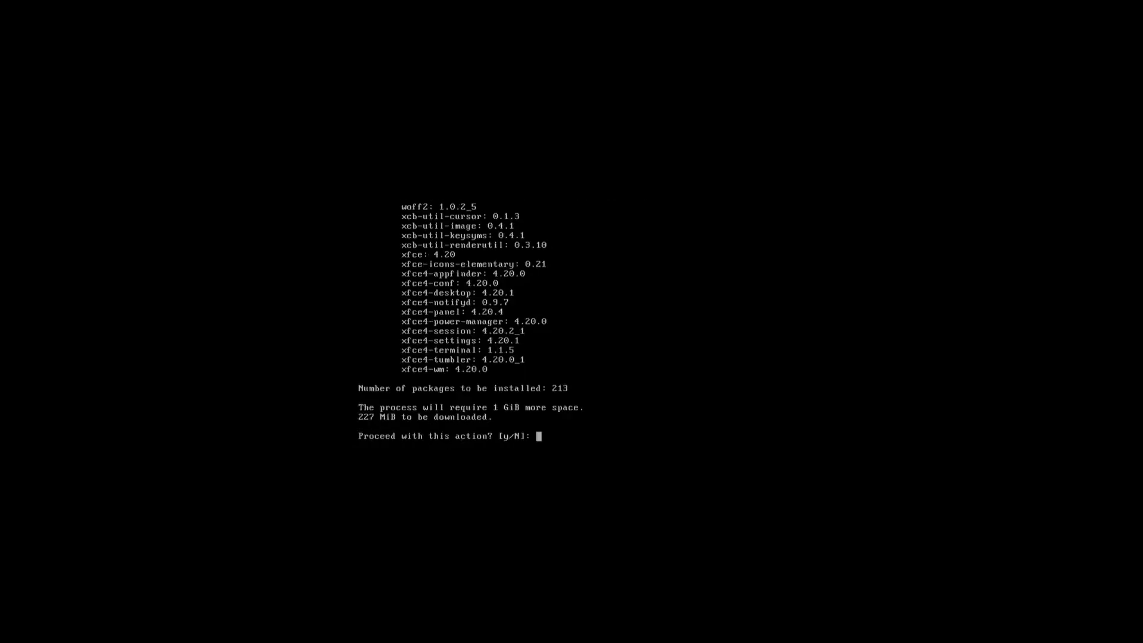
pyautogui.write('y')
pyautogui.press('Return')
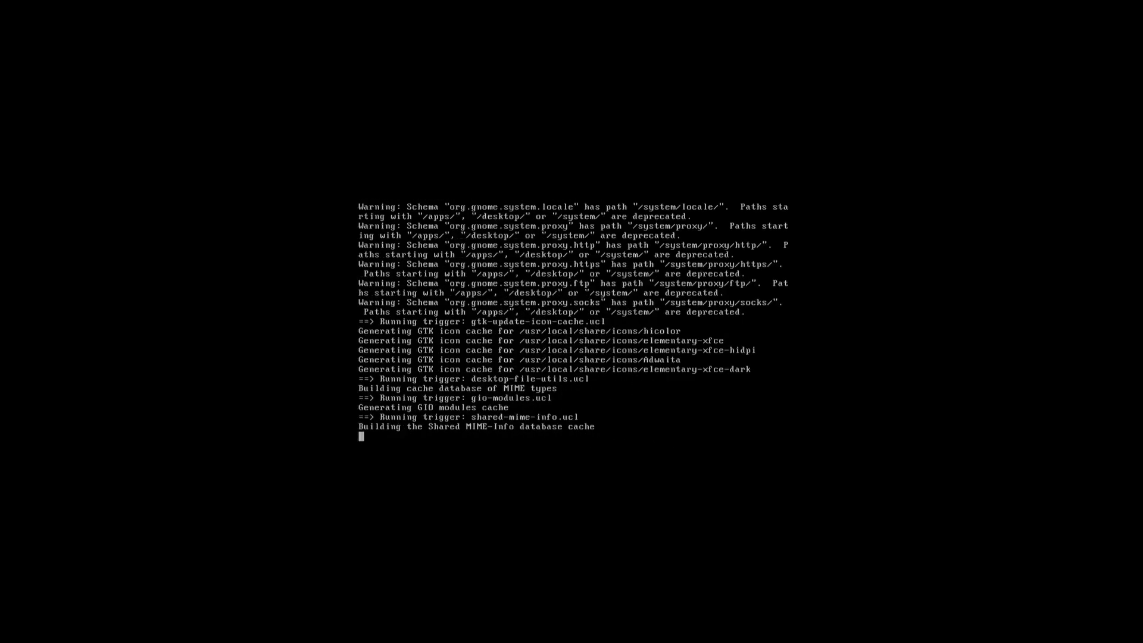
pyautogui.write('ed')
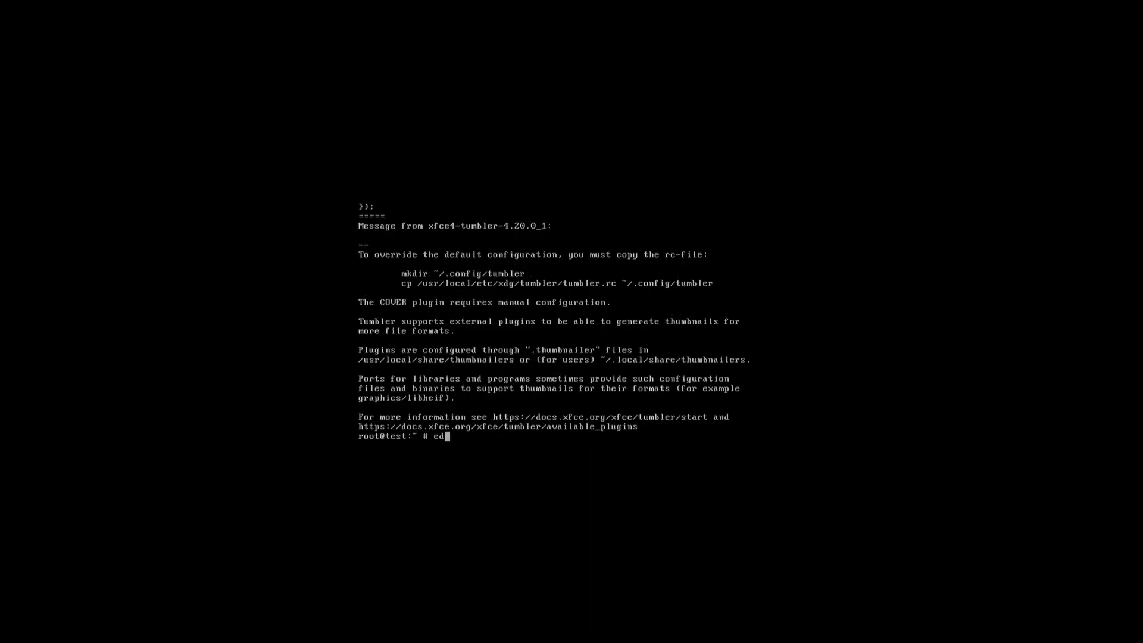
pyautogui.write('it .xinitrc')
# - Start a new .xinitrc in ee and write the line 'exec /usr/local/bin/startxfce4 --with-ck-launch'
pyautogui.press('Return')
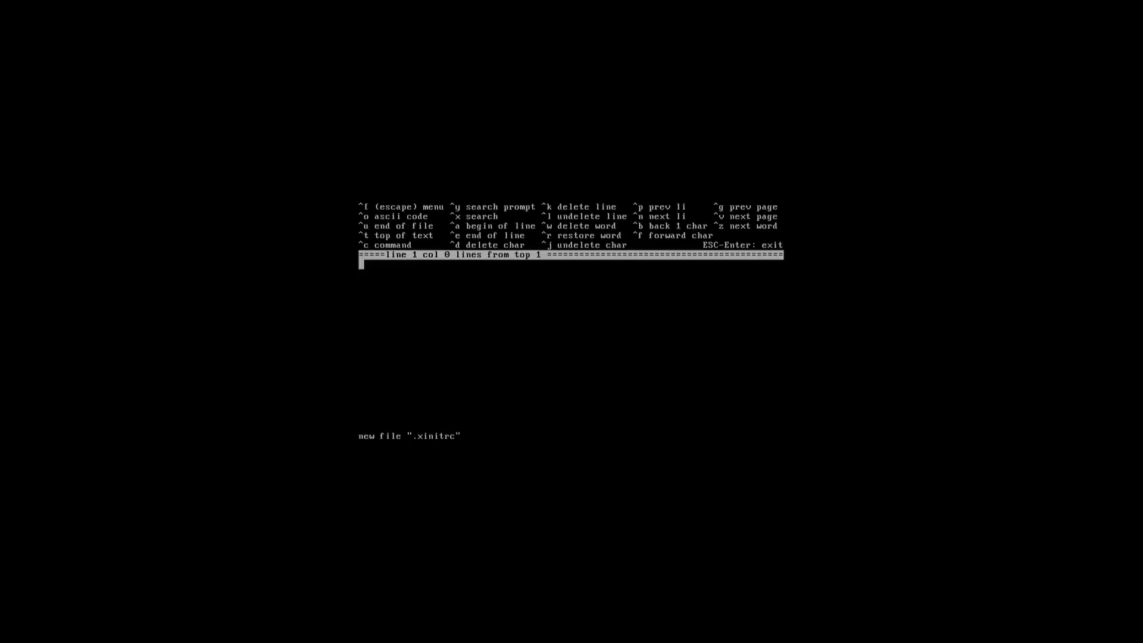
pyautogui.write('exec /usr/')
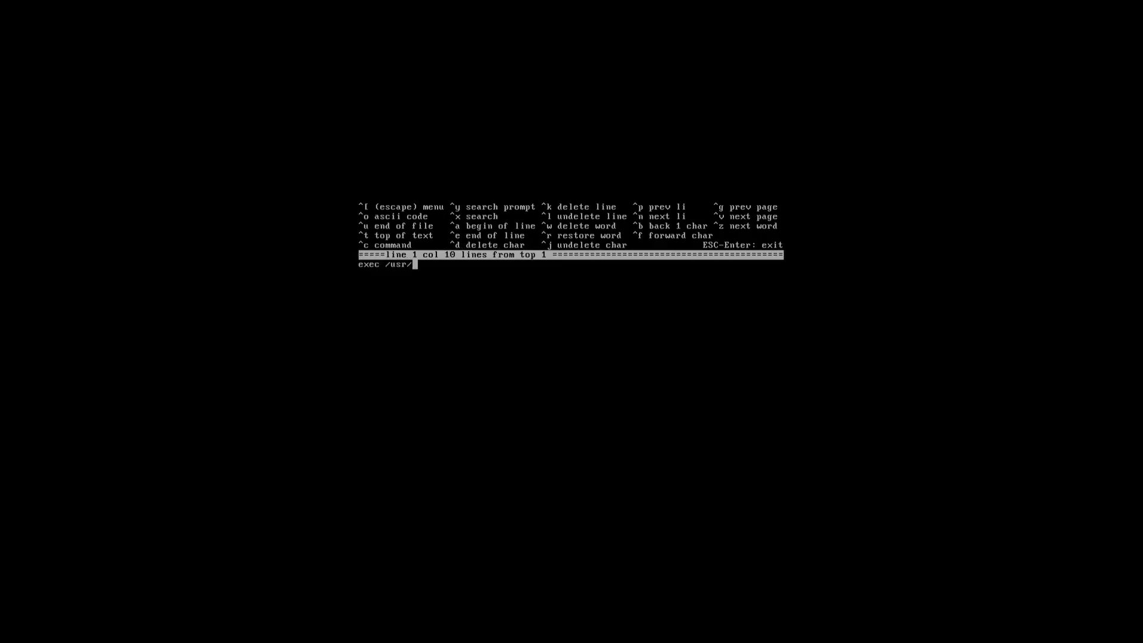
pyautogui.write('local/bin')
pyautogui.write('/startx')
pyautogui.write('fce3')
pyautogui.press('Left')
pyautogui.press('Left')
pyautogui.press('Left')
pyautogui.press('Right')
pyautogui.press('Right')
pyautogui.write('--with')
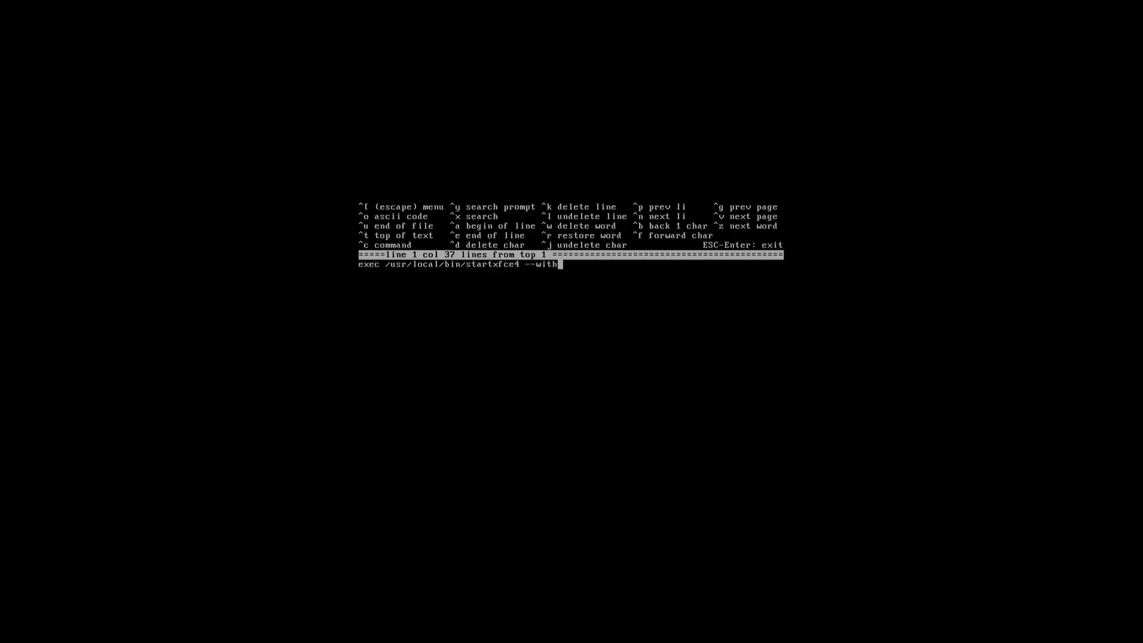
pyautogui.write('-ch-launch')
# - Leave the editor through its main menu, choosing to save the changes to .xinitrc
pyautogui.press('Escape')
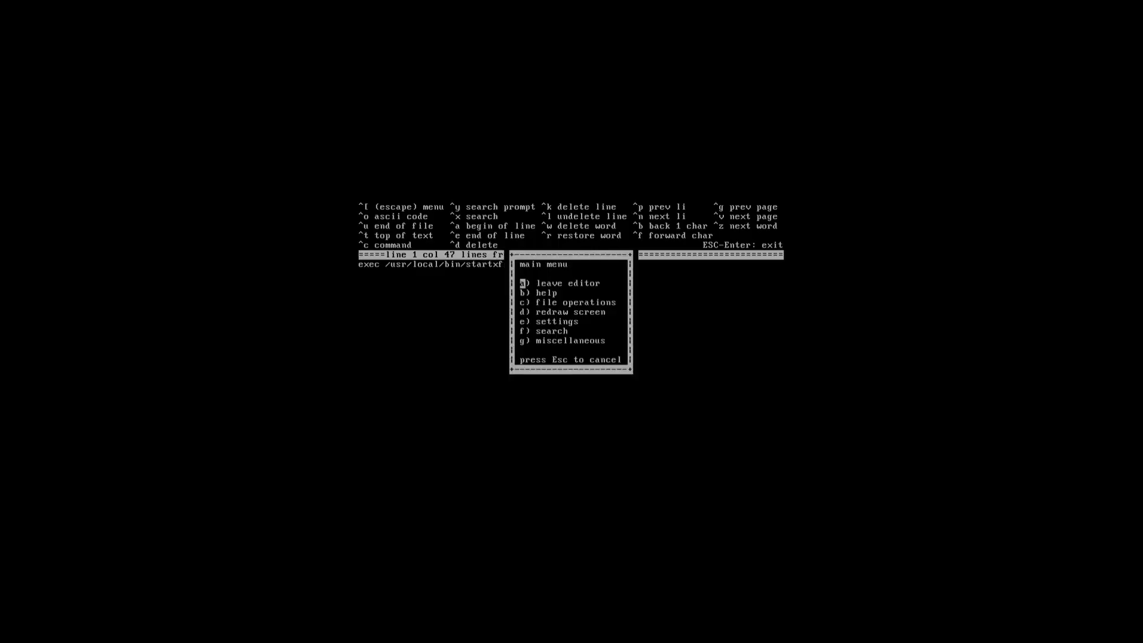
pyautogui.press('Down')
pyautogui.press('Up')
pyautogui.press('Down')
pyautogui.press('Down')
pyautogui.press('Down')
pyautogui.press('Down')
pyautogui.press('Down')
pyautogui.press('Up')
pyautogui.press('Up')
pyautogui.press('Up')
pyautogui.press('Up')
pyautogui.press('Up')
pyautogui.press('Up')
pyautogui.press('Up')
pyautogui.press('Down')
pyautogui.press('Down')
pyautogui.press('Down')
pyautogui.press('Up')
pyautogui.press('Return')
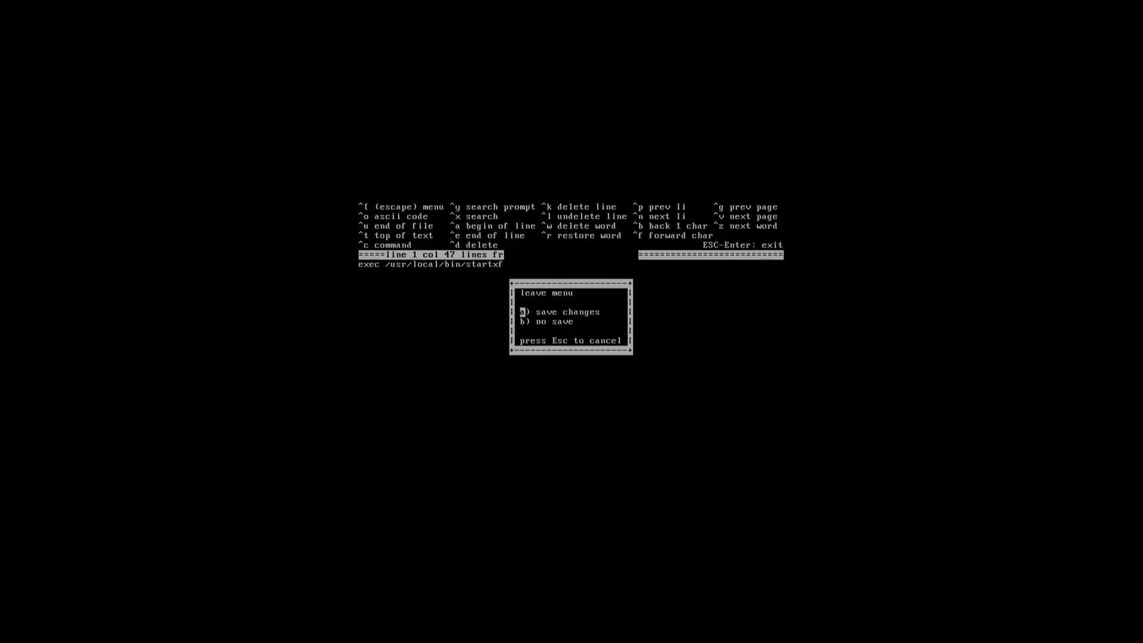
pyautogui.press('Down')
pyautogui.press('Up')
pyautogui.press('Return')
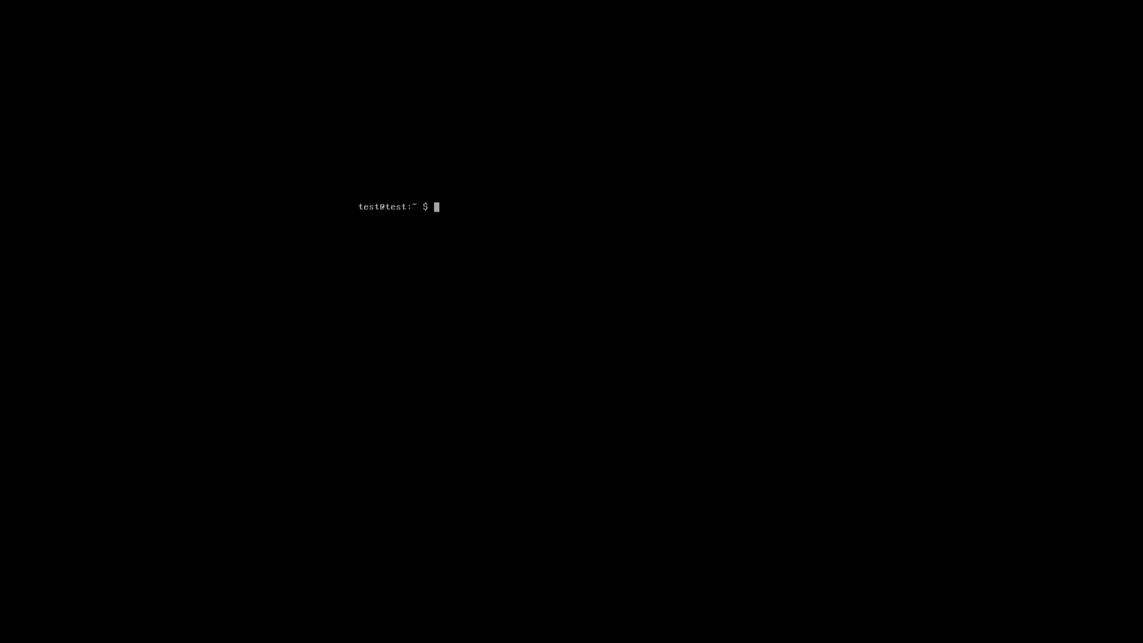
# - Run startxfce4 at the test user's prompt to launch the Xfce session
pyautogui.write('startxfce4')
pyautogui.press('Return')
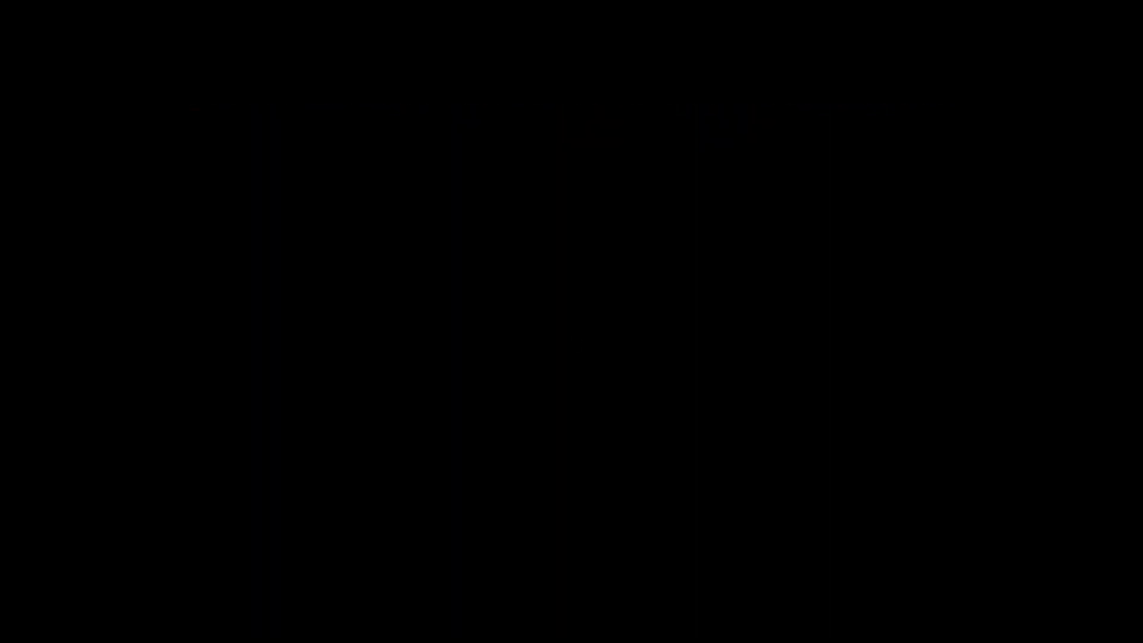